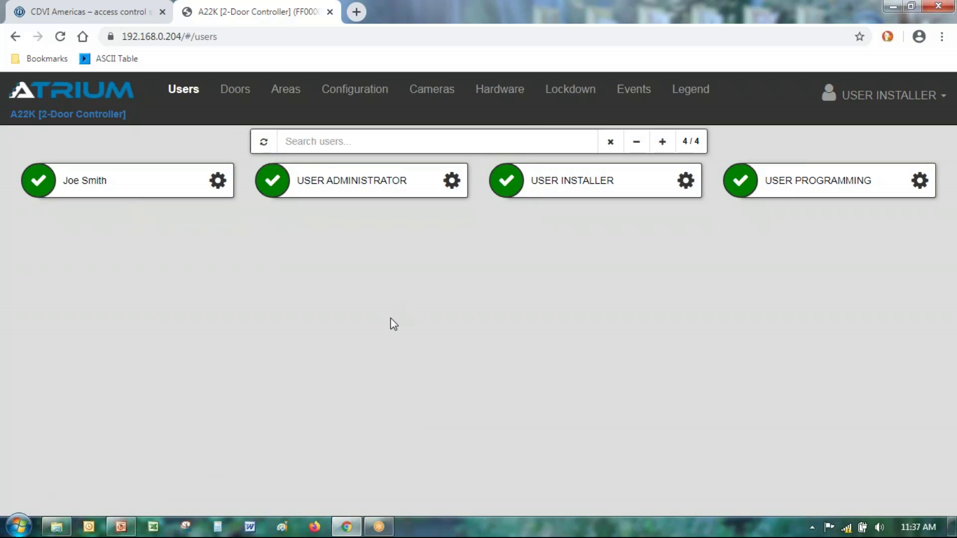
Check the configuration page list, then switch the installer account to Expert Mode.
click(353, 97)
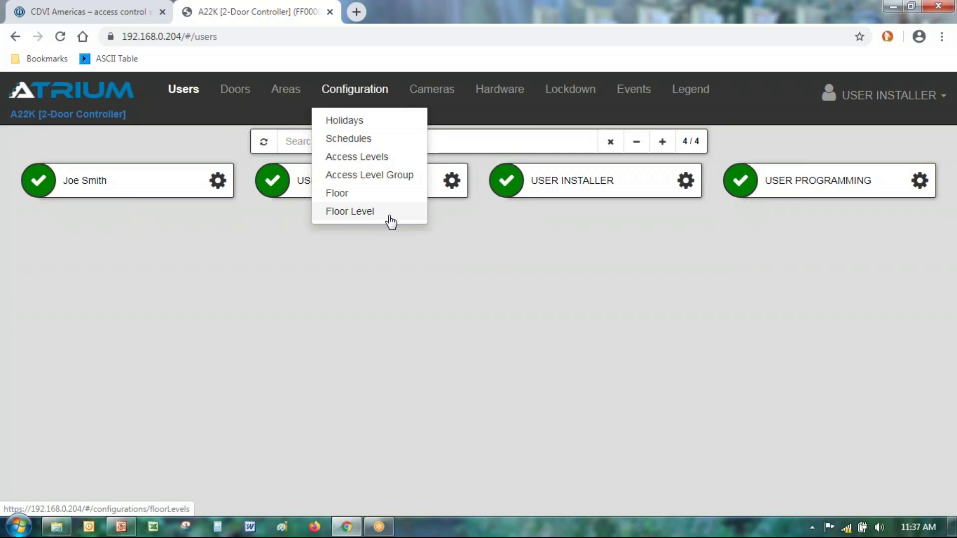
click(347, 325)
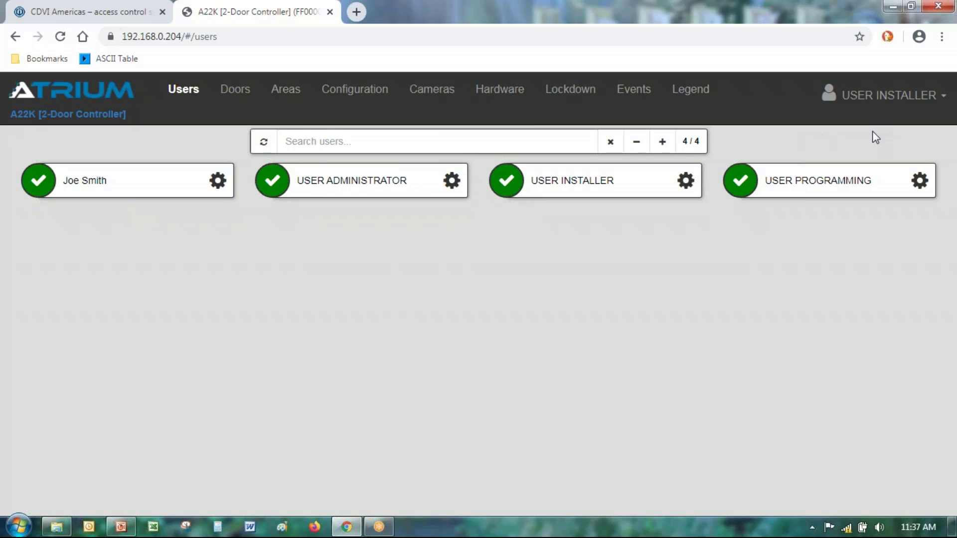
click(885, 100)
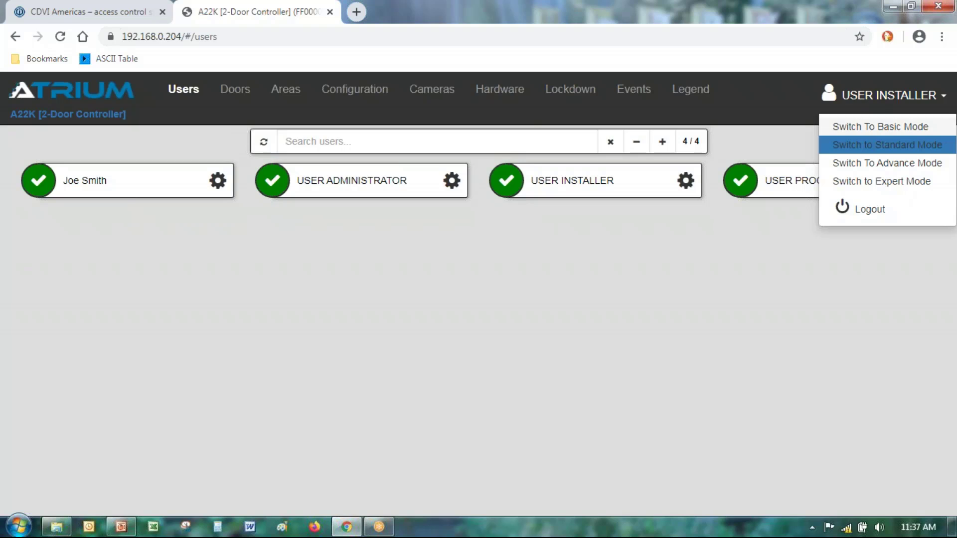
click(860, 183)
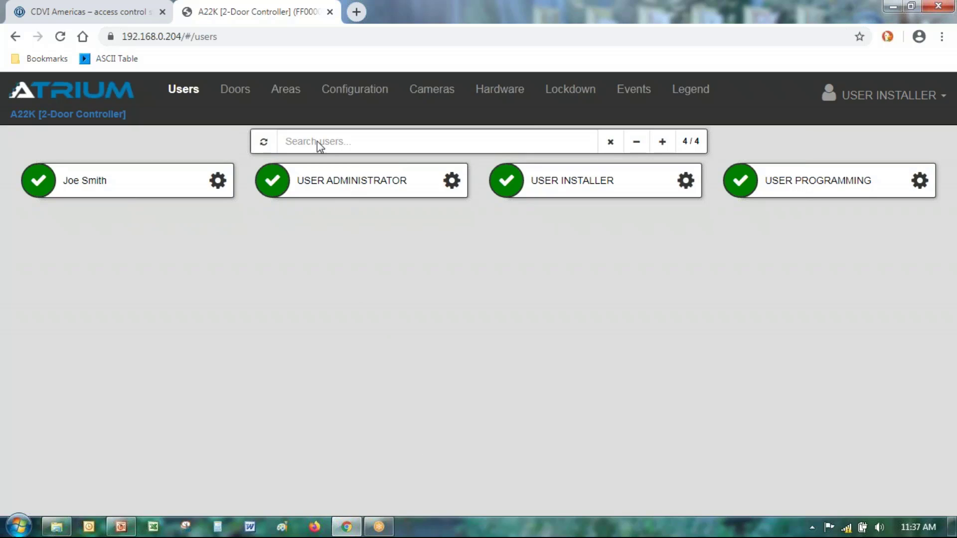
click(359, 95)
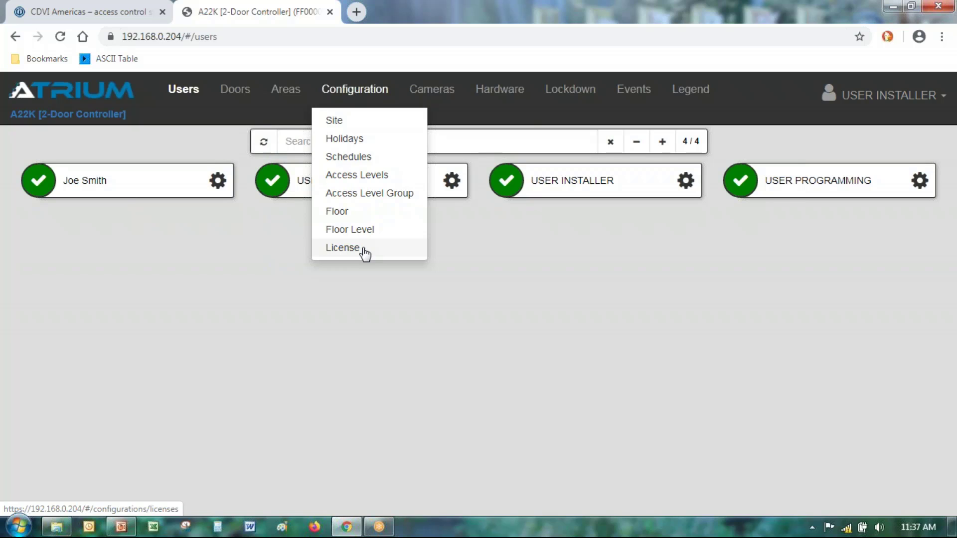
click(882, 99)
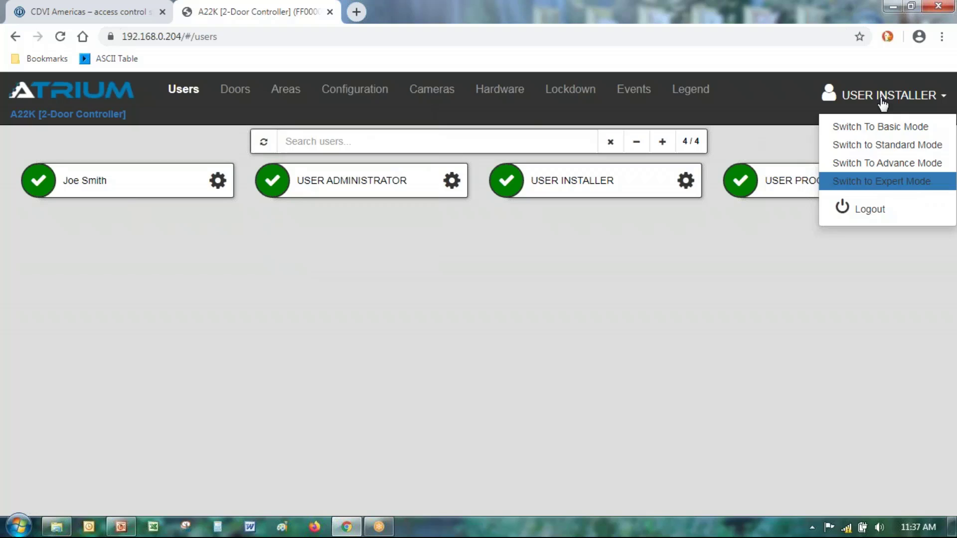
Reapply Expert Mode and go to Configuration > License on the A22K controller.
click(873, 184)
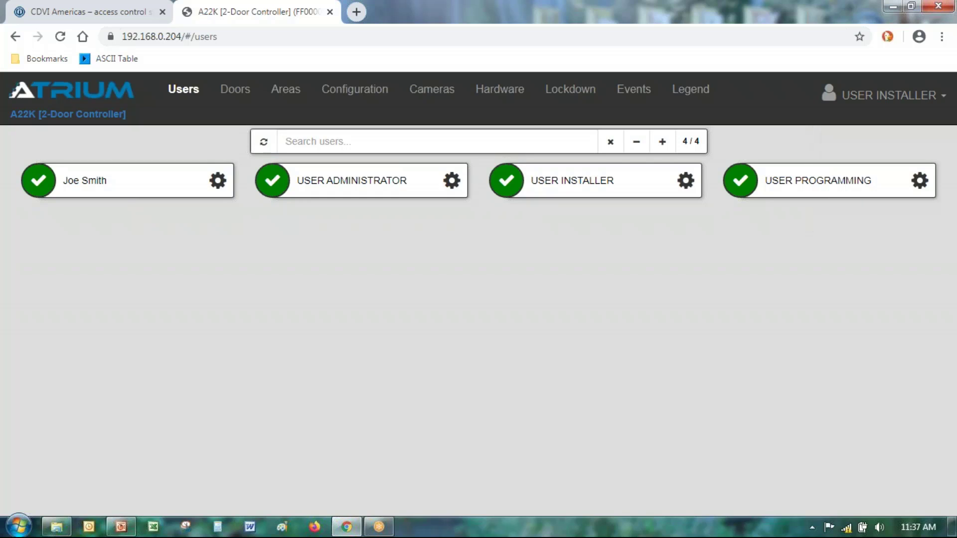
click(341, 98)
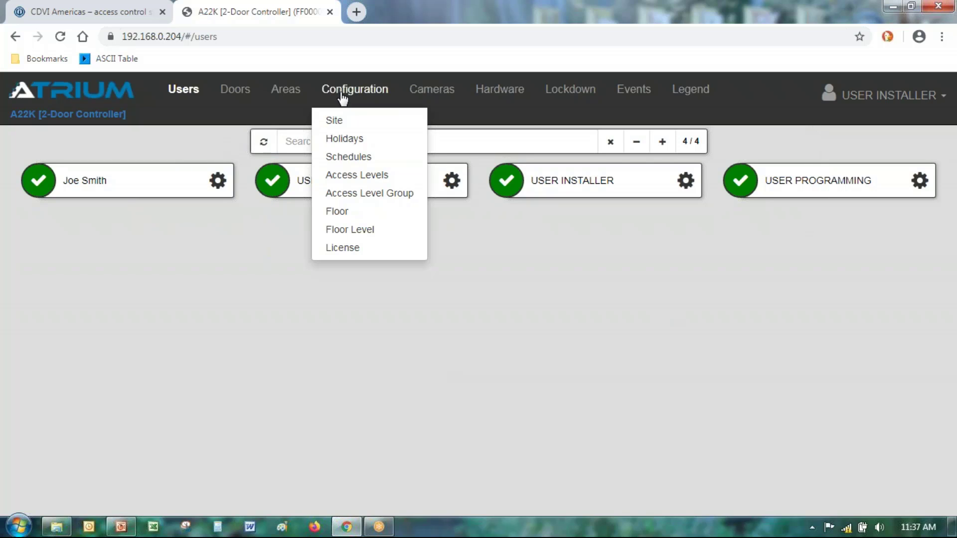
click(343, 249)
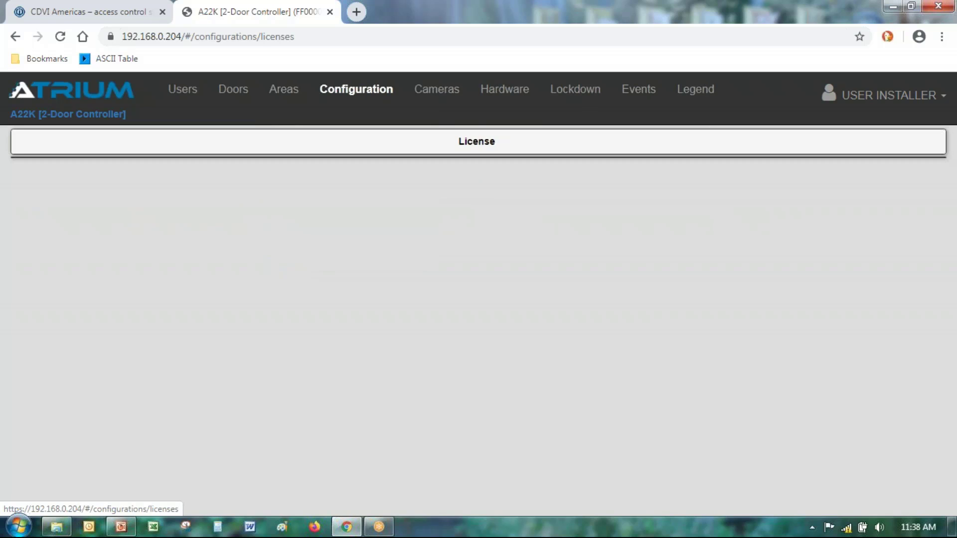
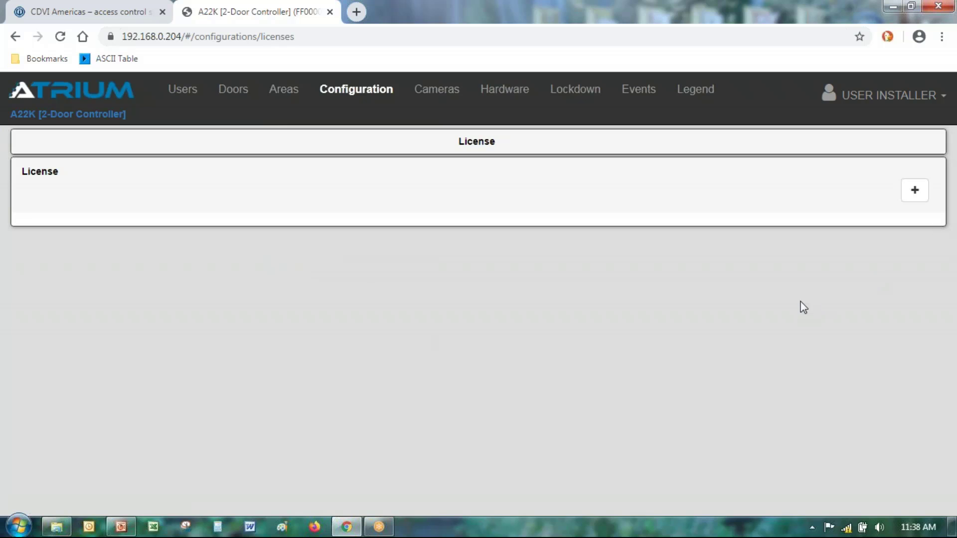
Start loading a license from a card, reading it at reader FD000084.
click(906, 196)
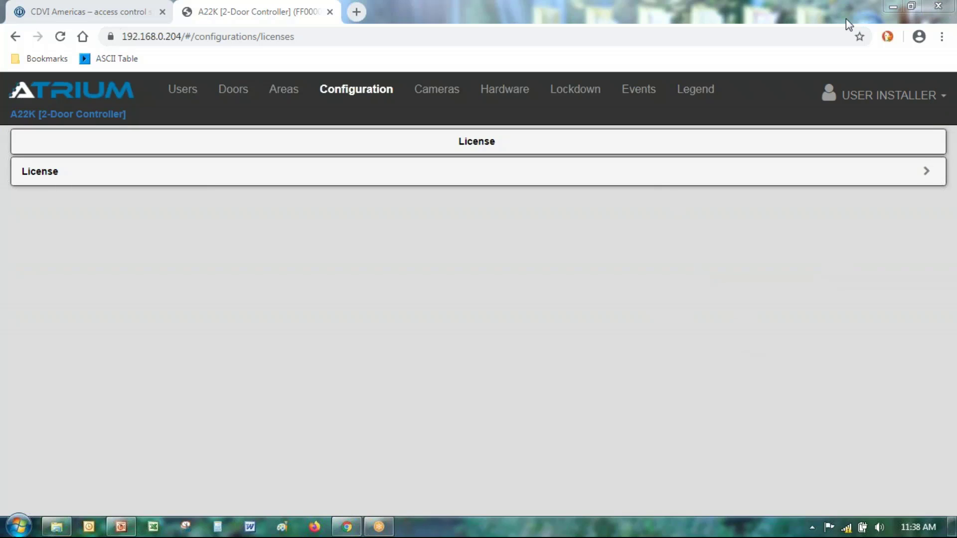
click(474, 159)
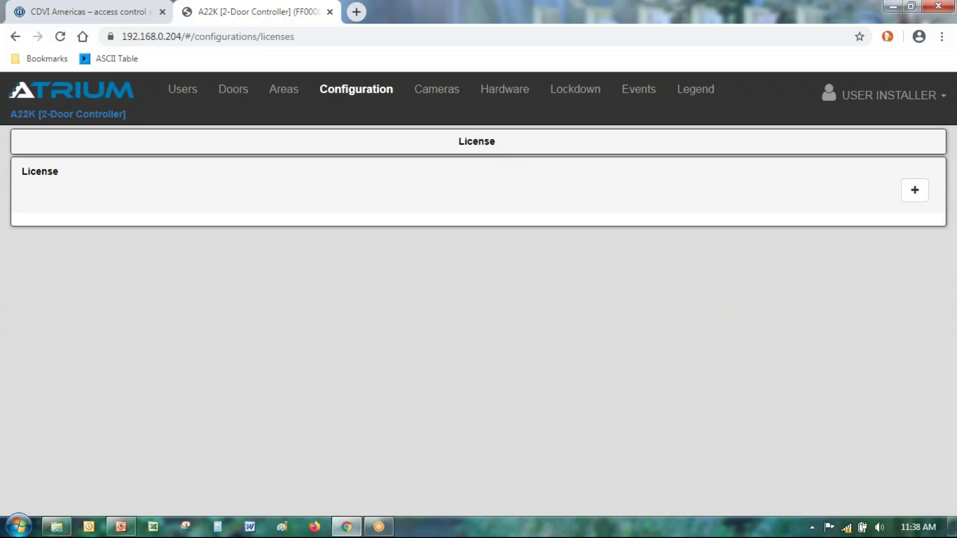
click(915, 192)
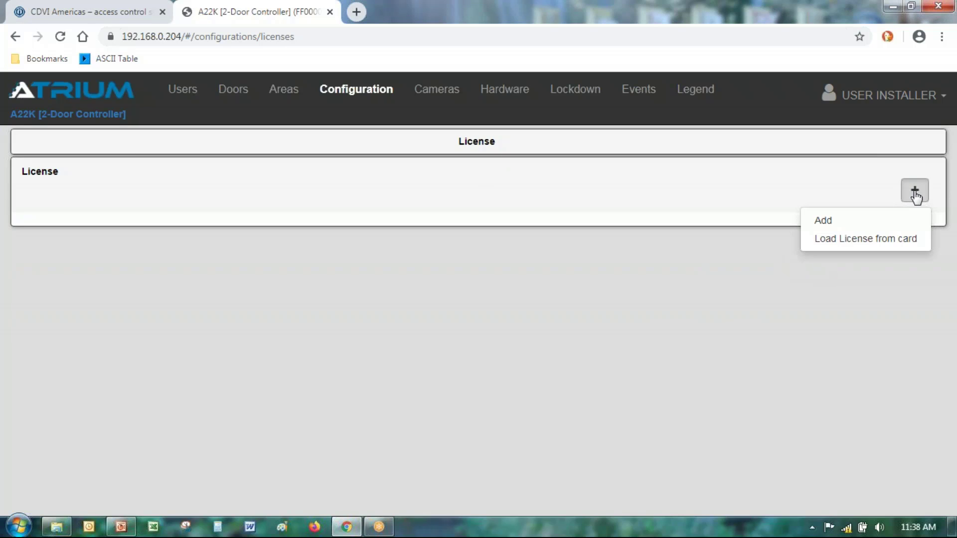
click(851, 240)
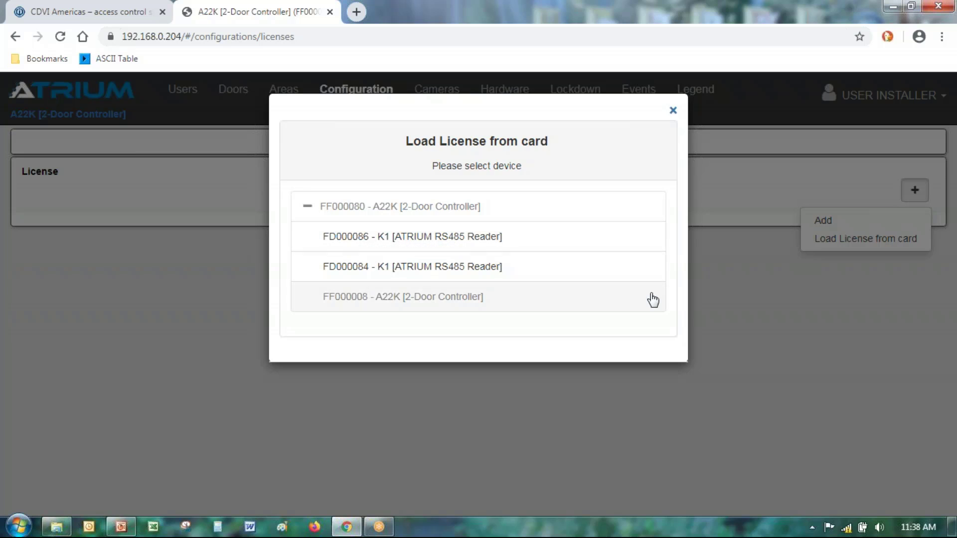
click(486, 269)
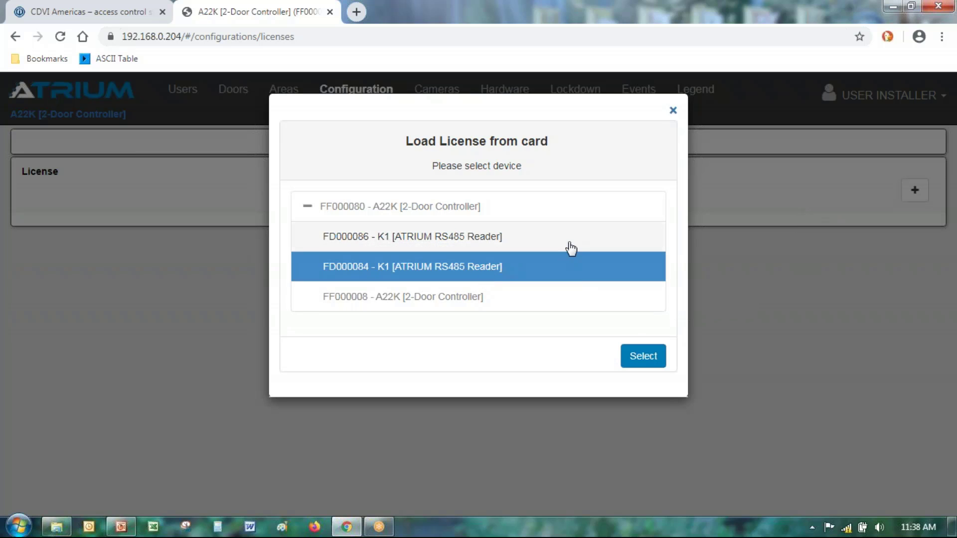
click(640, 365)
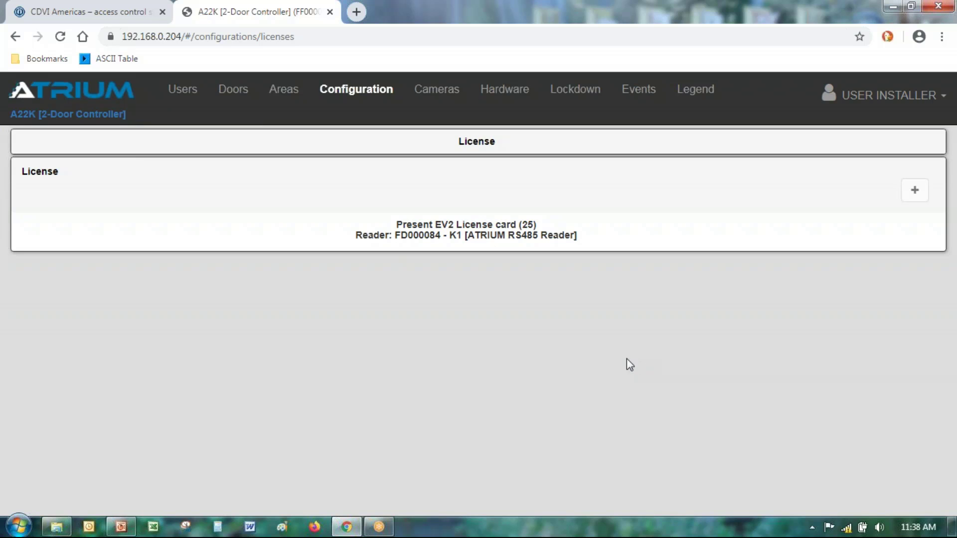
Highlight the card prompt message and its countdown while the EV2 license card is read.
triple_click(536, 227)
double_click(529, 226)
triple_click(535, 226)
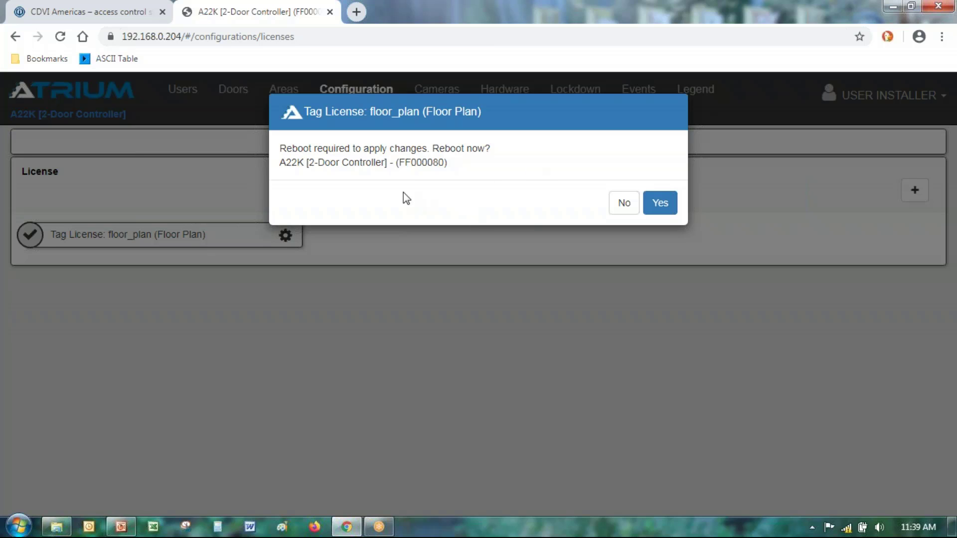
Accept the reboot prompt so the controller applies the floor_plan license.
click(659, 208)
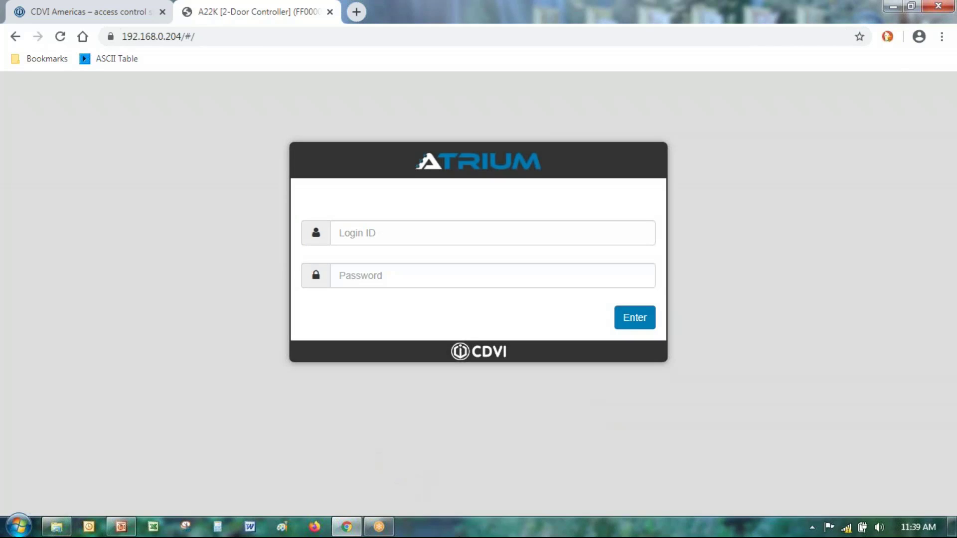
mouse_move(380, 529)
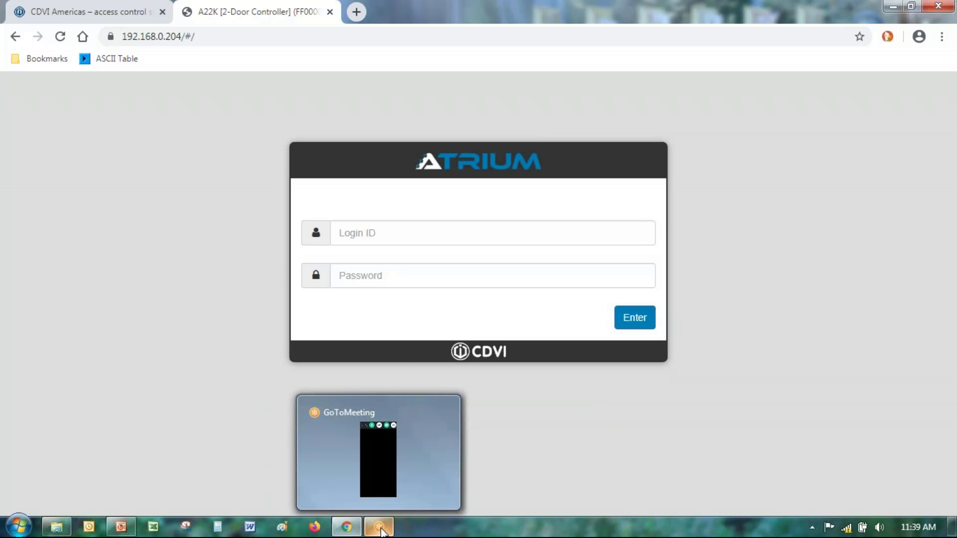
mouse_move(341, 531)
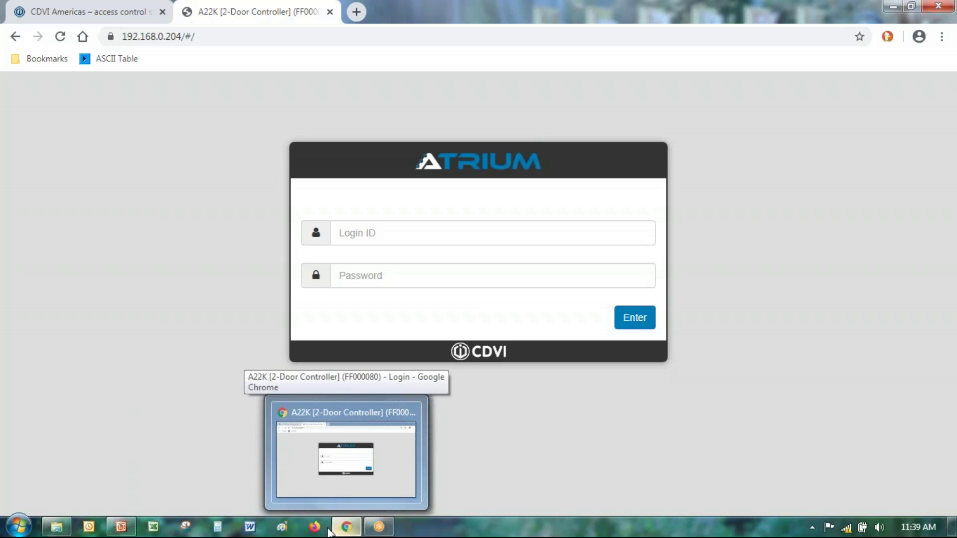
click(118, 529)
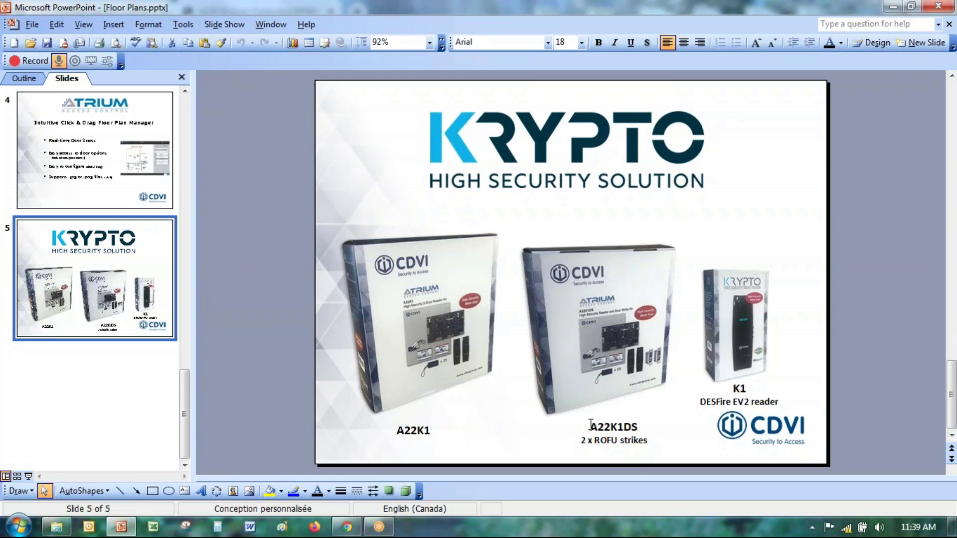
click(644, 429)
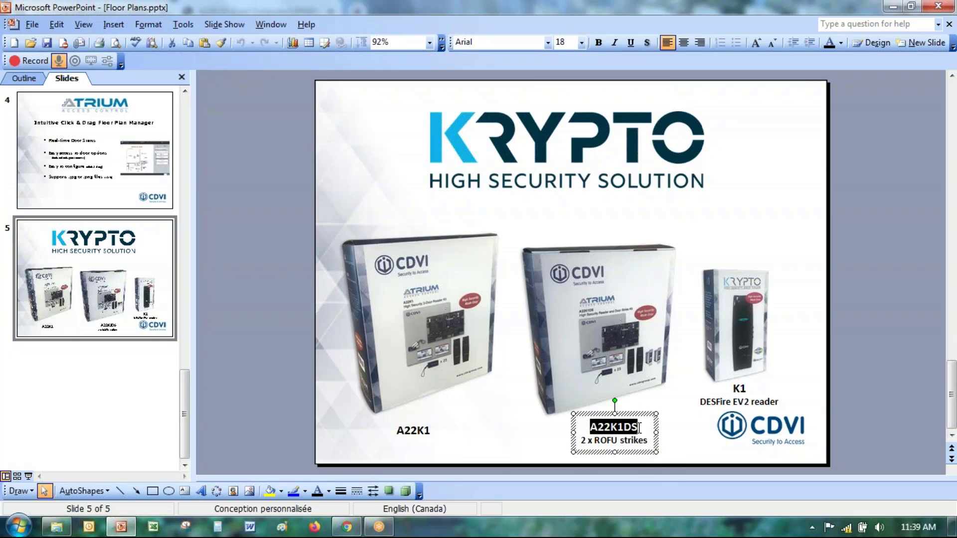
drag(643, 429, 624, 428)
click(693, 429)
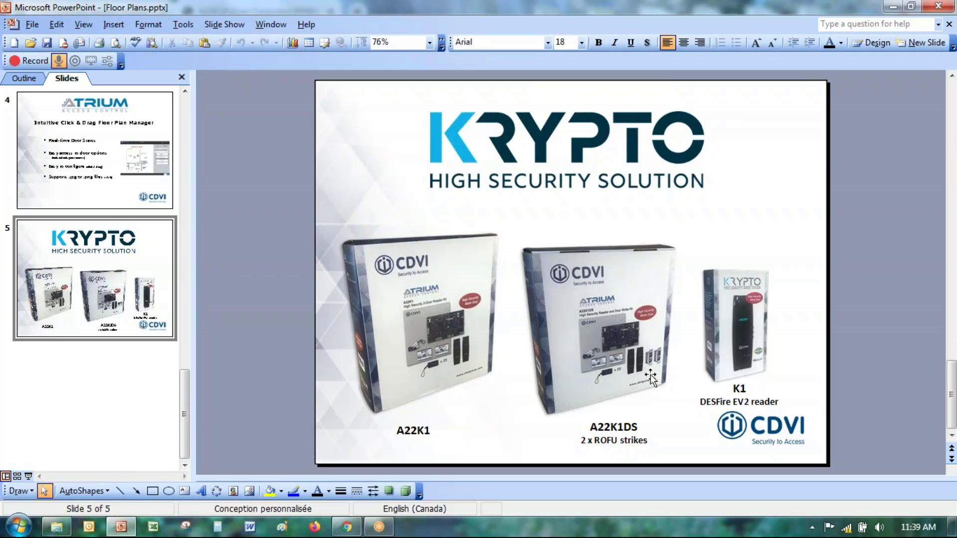
drag(653, 374, 642, 378)
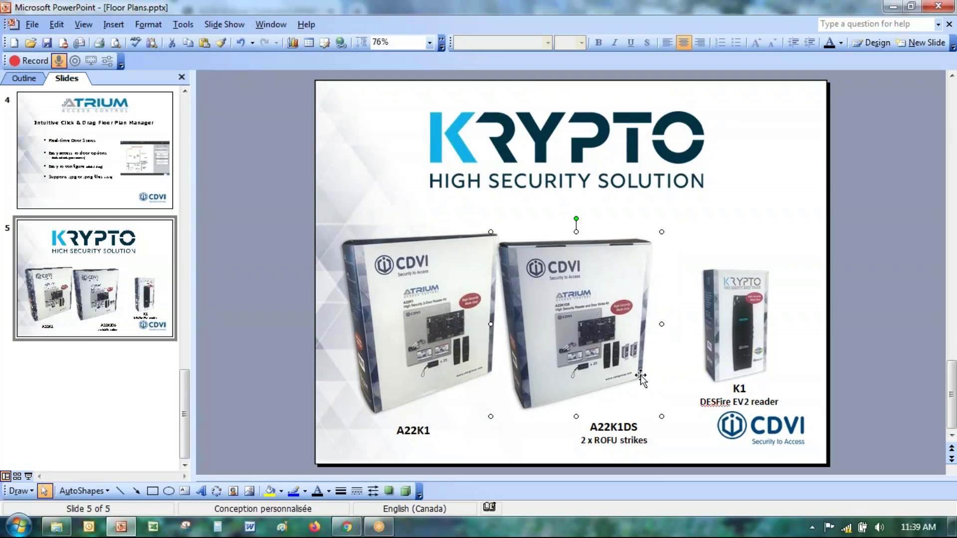
click(243, 44)
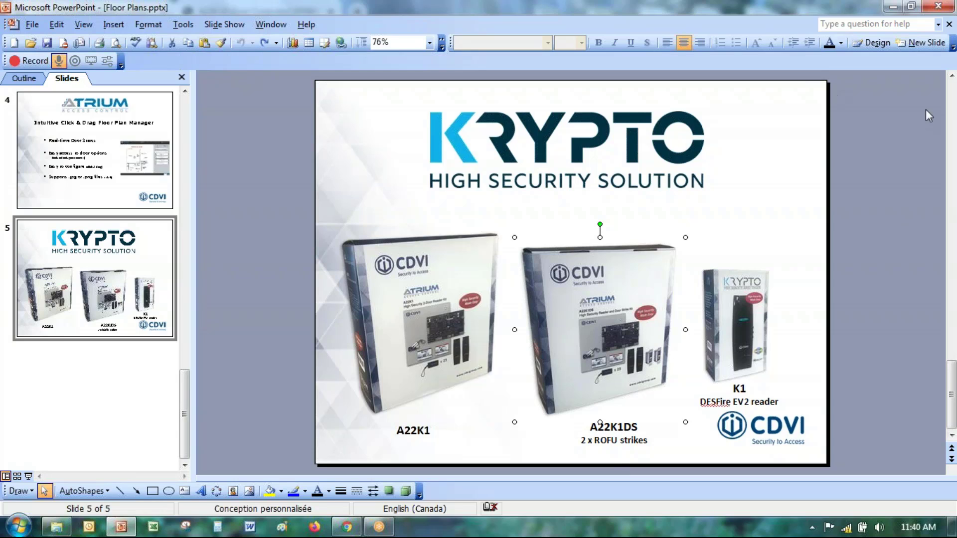
click(868, 191)
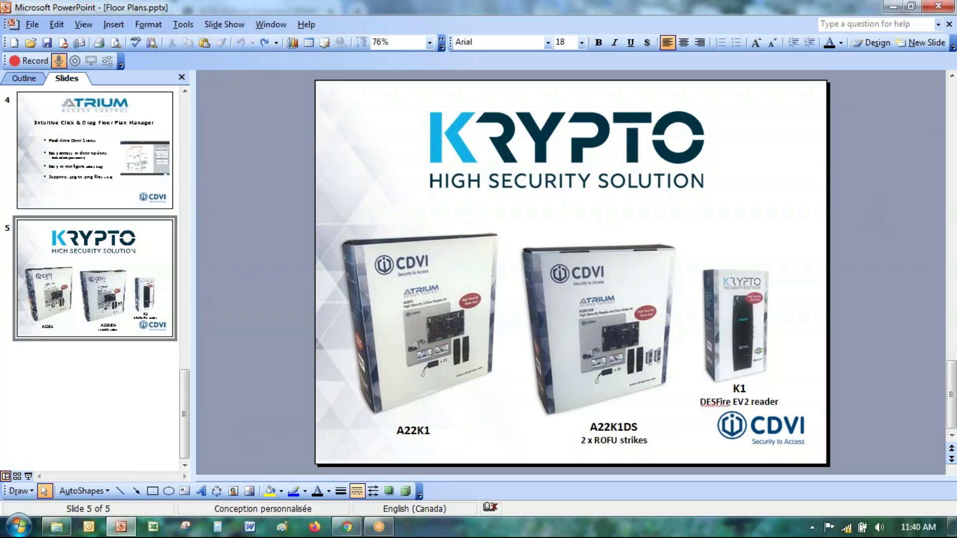
click(347, 530)
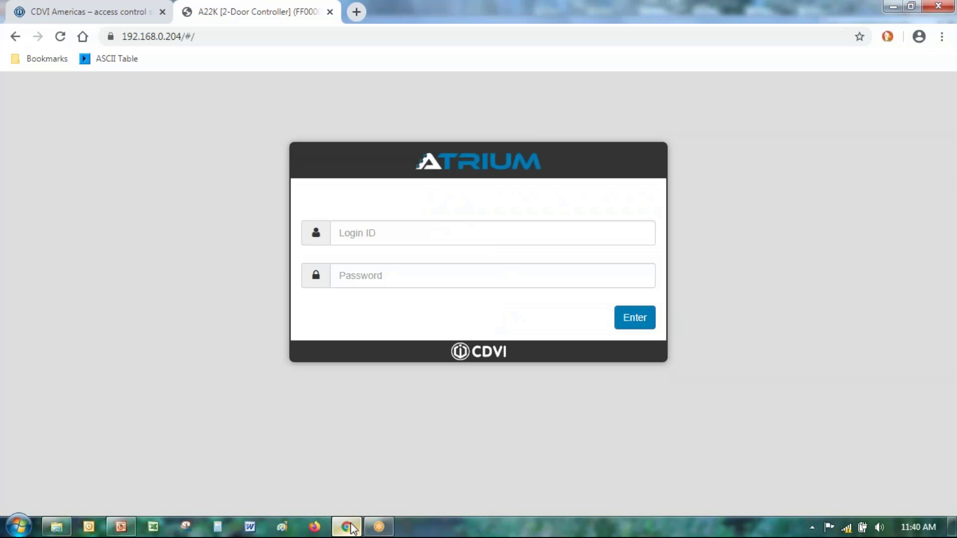
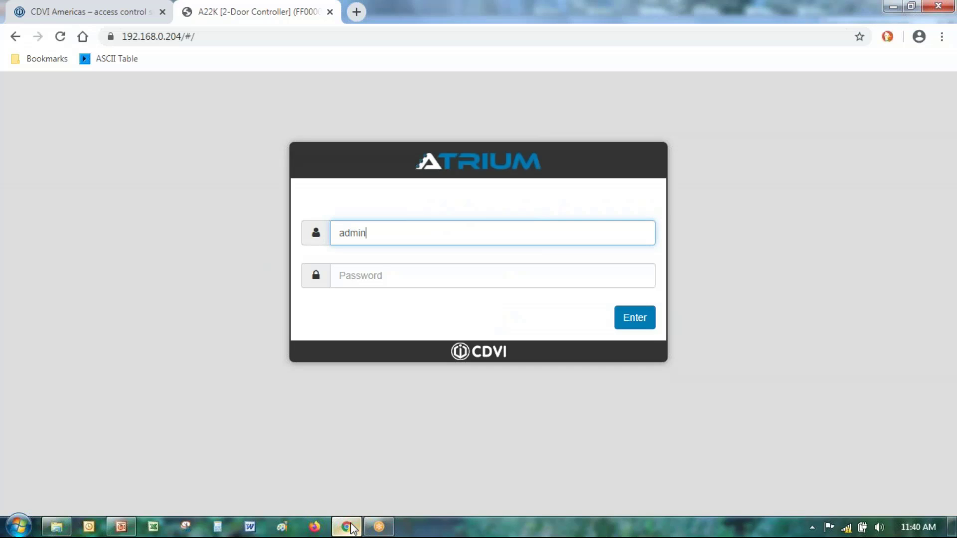
Log in with the installer login ID and password.
key(Tab)
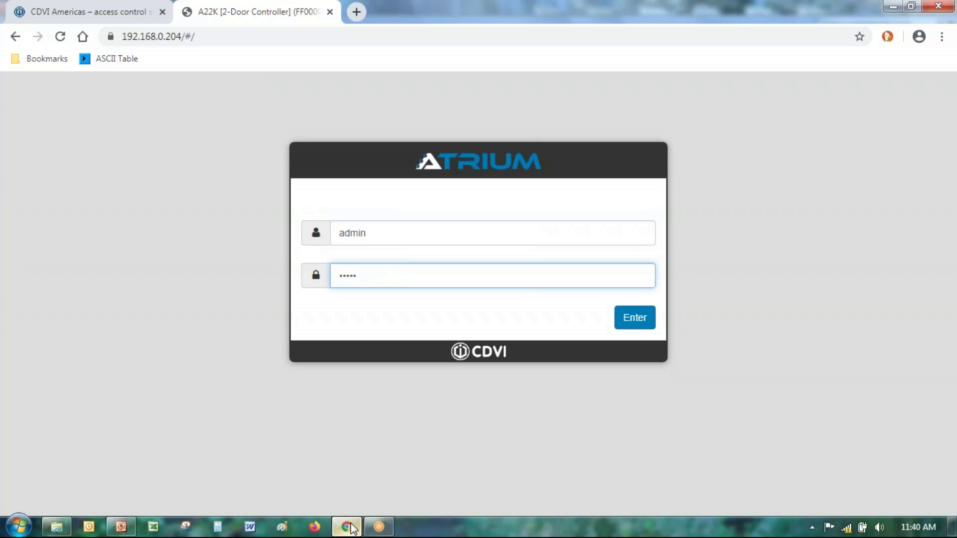
key(Return)
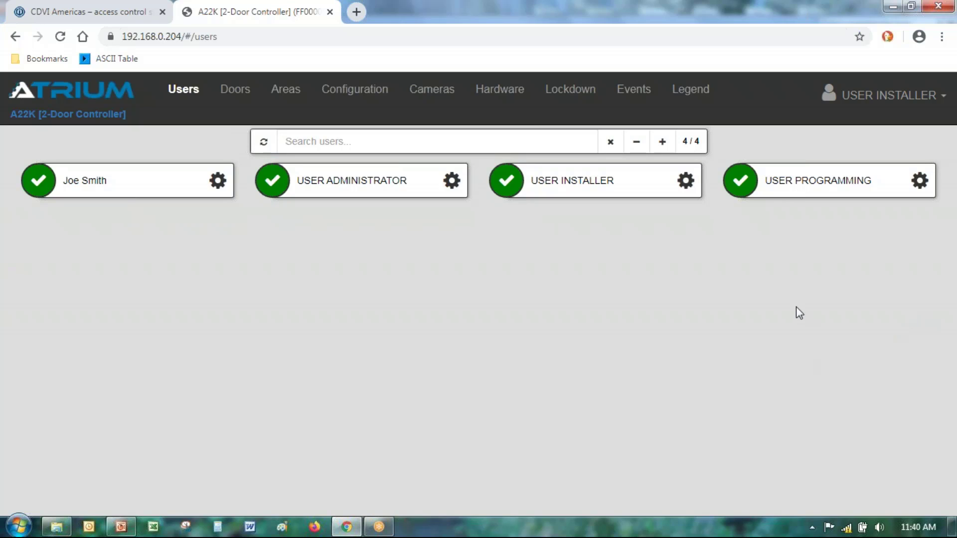
Switch to Standard Mode from the USER INSTALLER menu, then go to Configuration > Floor Plan.
click(875, 95)
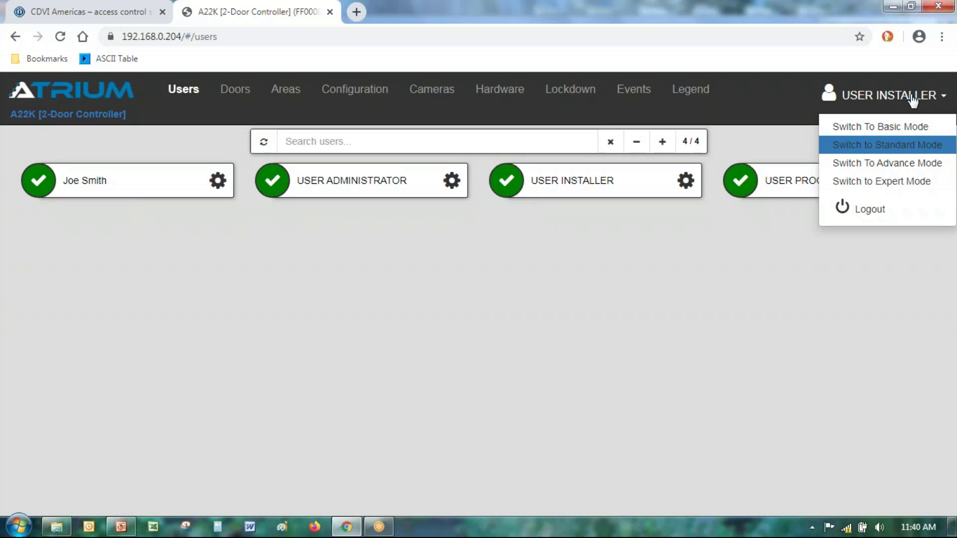
click(902, 147)
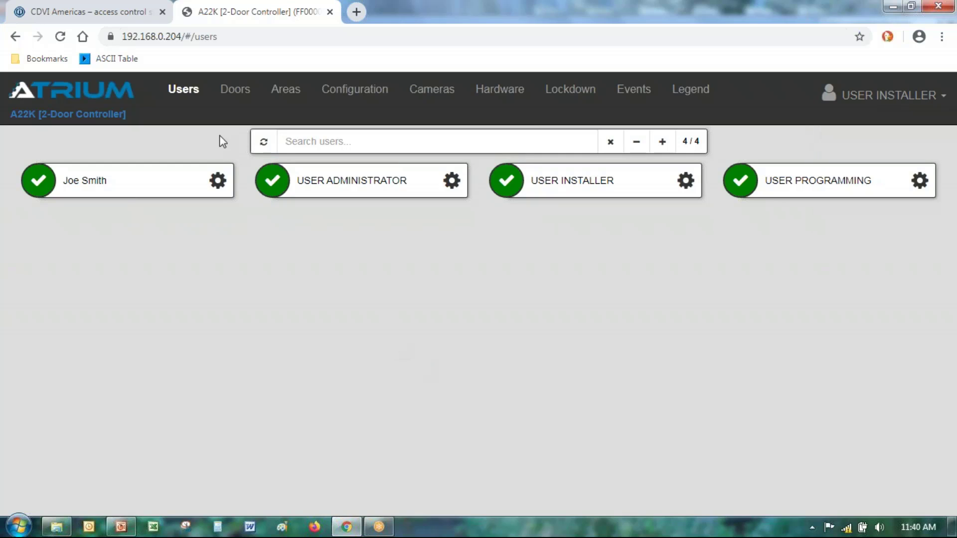
click(348, 95)
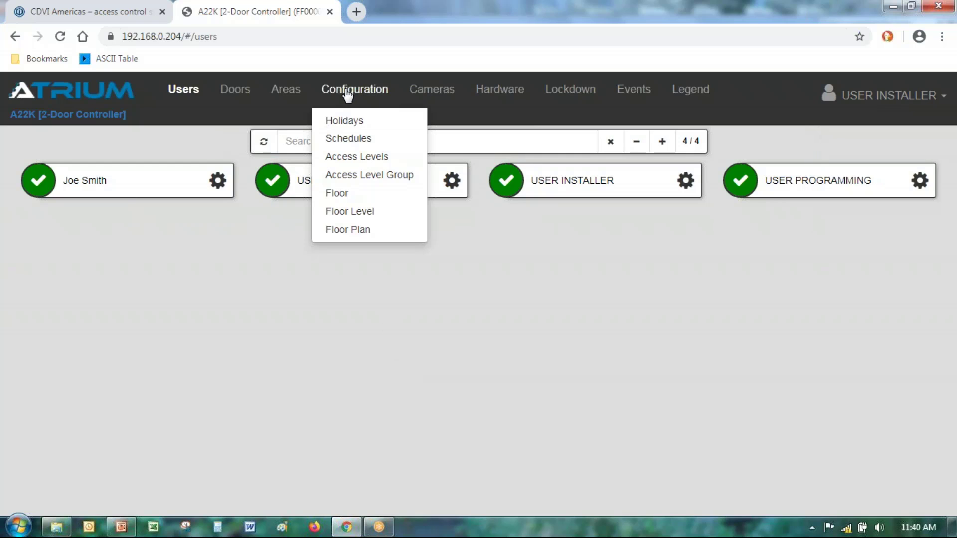
click(349, 232)
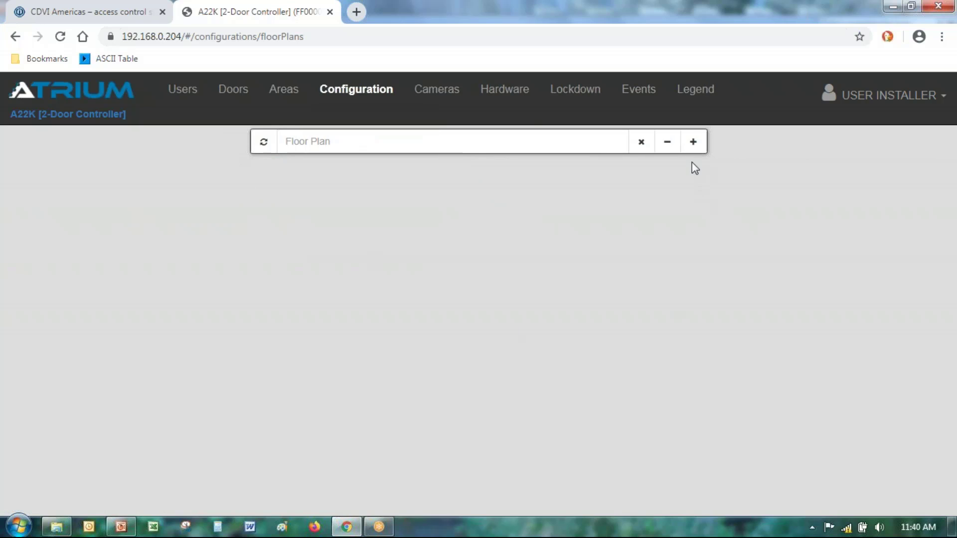
Add a new floor plan and bring up Upload Plan in Floor Plan Properties.
click(693, 142)
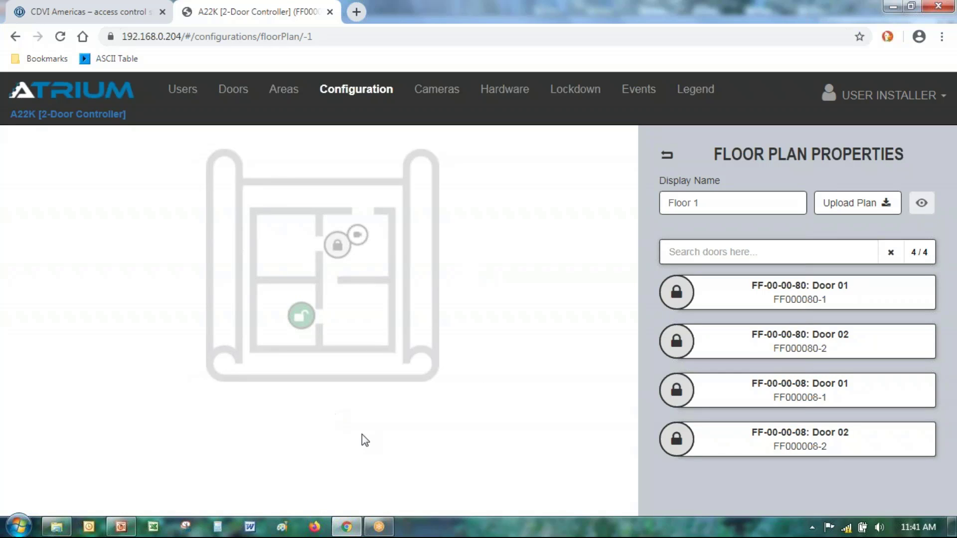
click(871, 218)
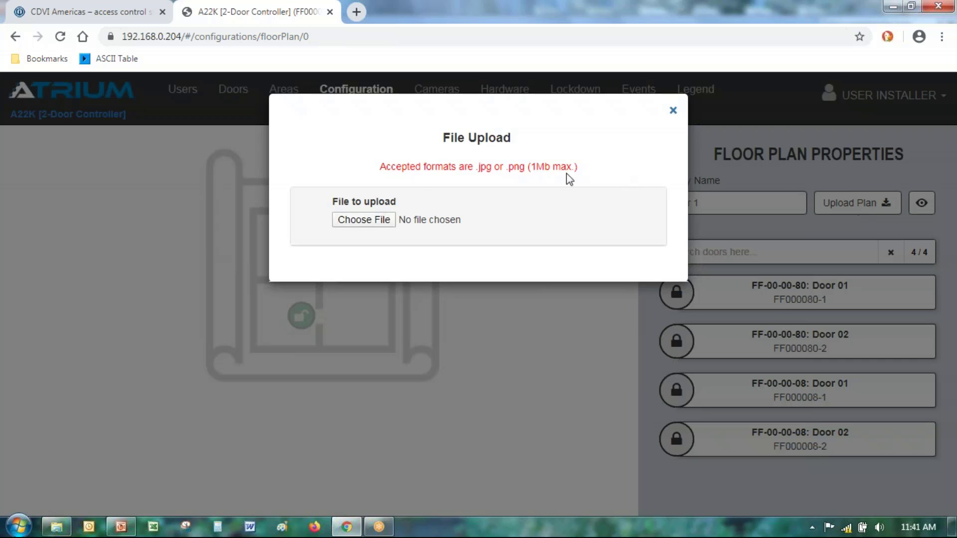
Upload CDVI Floor One.jpg as the plan image.
click(355, 220)
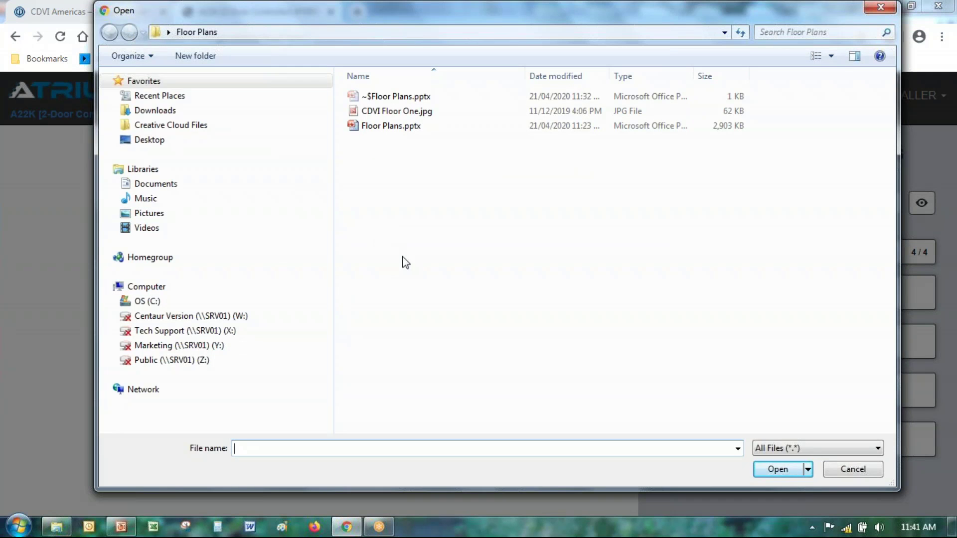
click(394, 114)
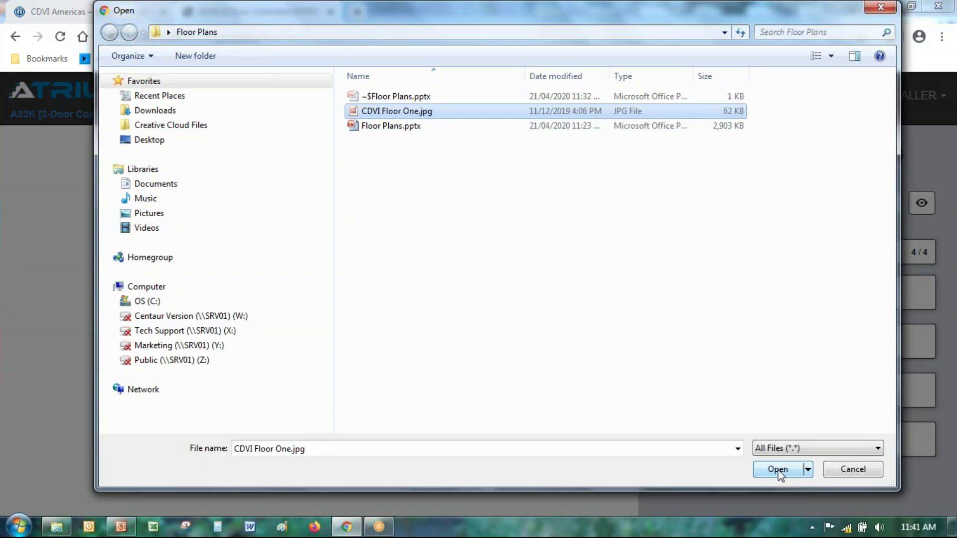
click(779, 471)
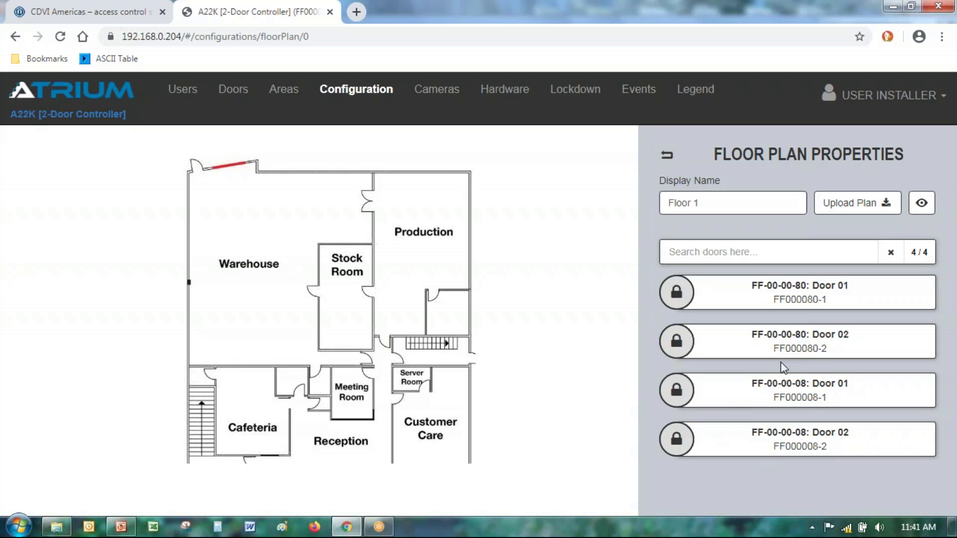
Replace the display name 'Floor 1' with 'Main Floor'.
click(720, 201)
drag(718, 202, 653, 204)
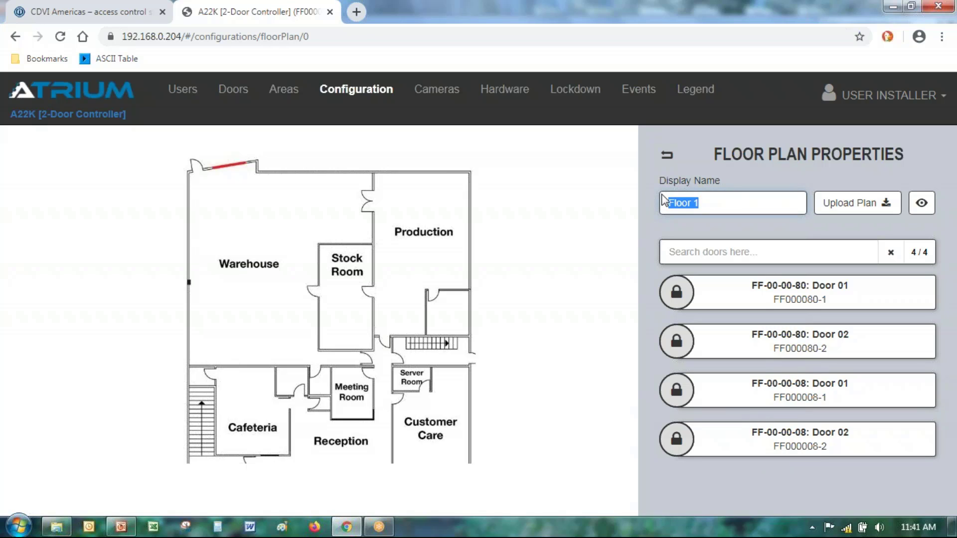
text(Main Floor)
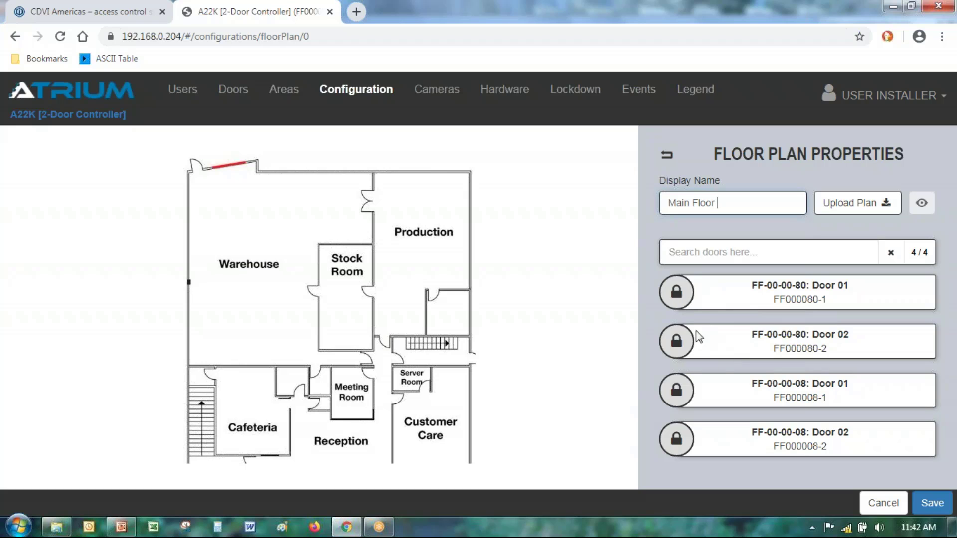
Place FF-00-00-80 Door 01 in Warehouse and FF-00-00-08 Door 01 in Customer Care, then save.
drag(677, 297, 304, 294)
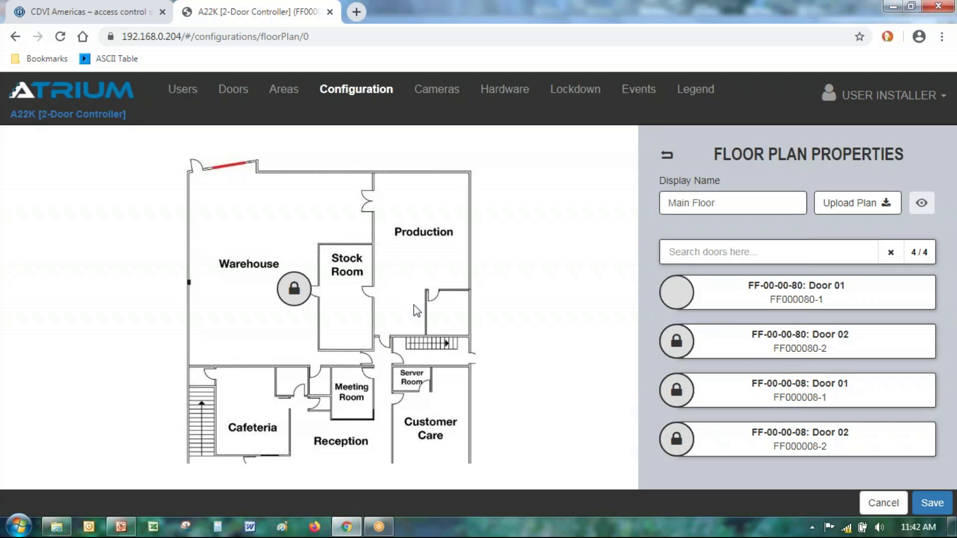
drag(677, 390, 421, 397)
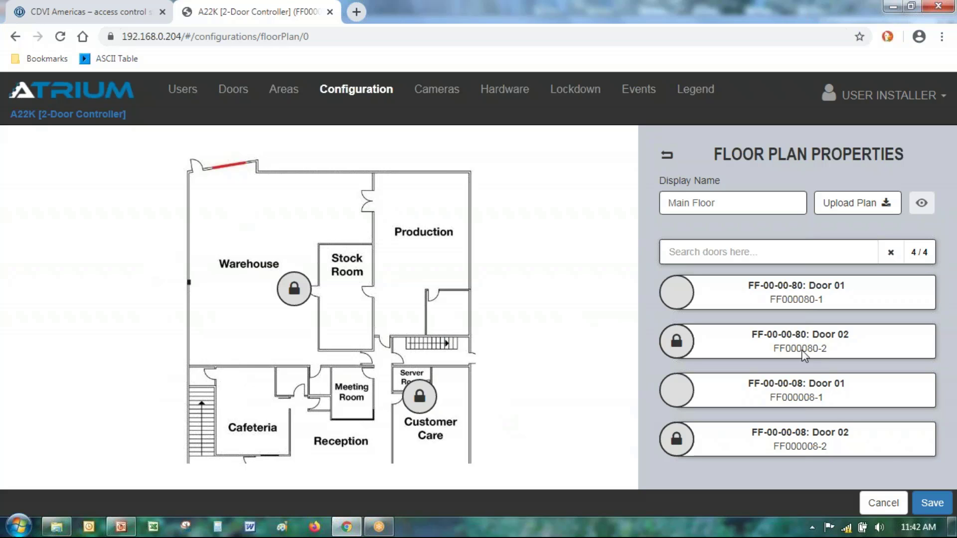
click(932, 499)
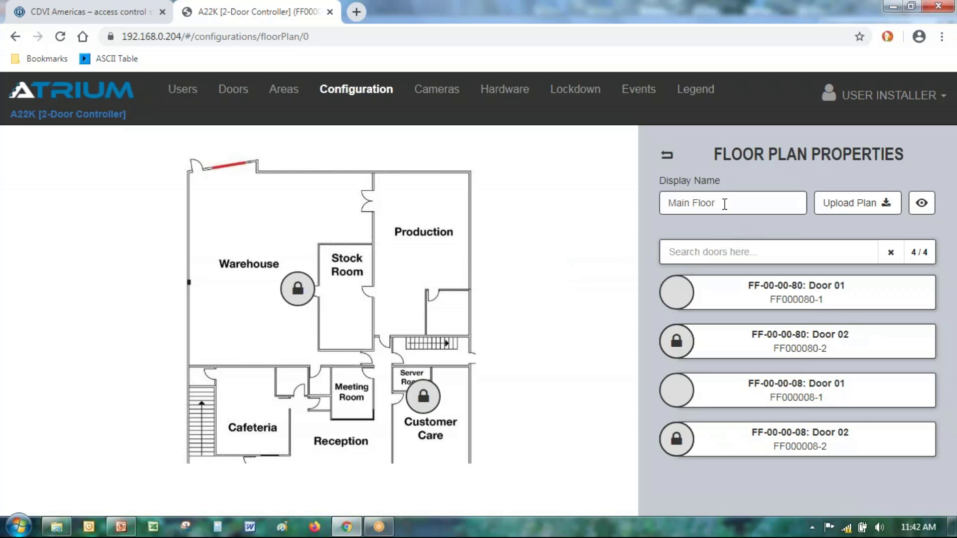
Highlight the Main Floor display name text, then deselect it.
drag(724, 203, 631, 209)
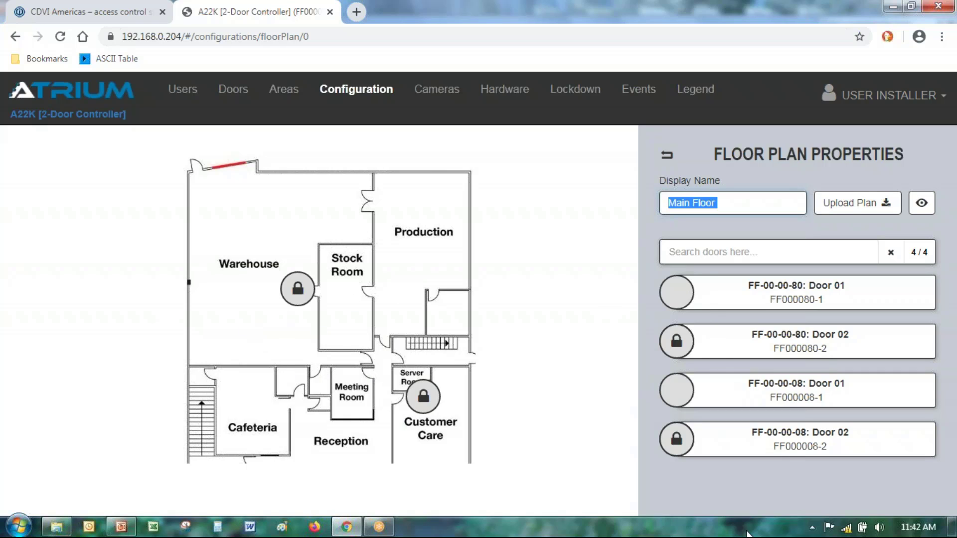
click(531, 355)
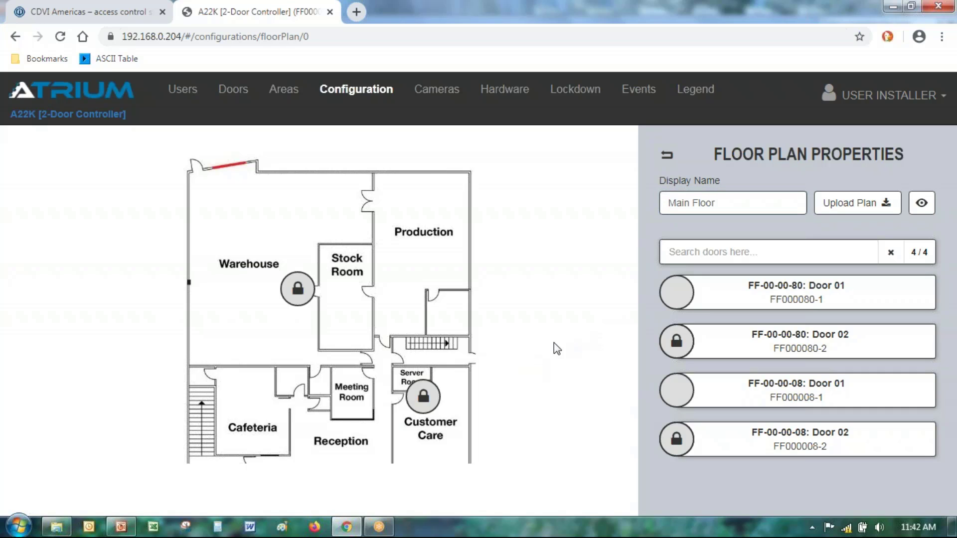
click(351, 91)
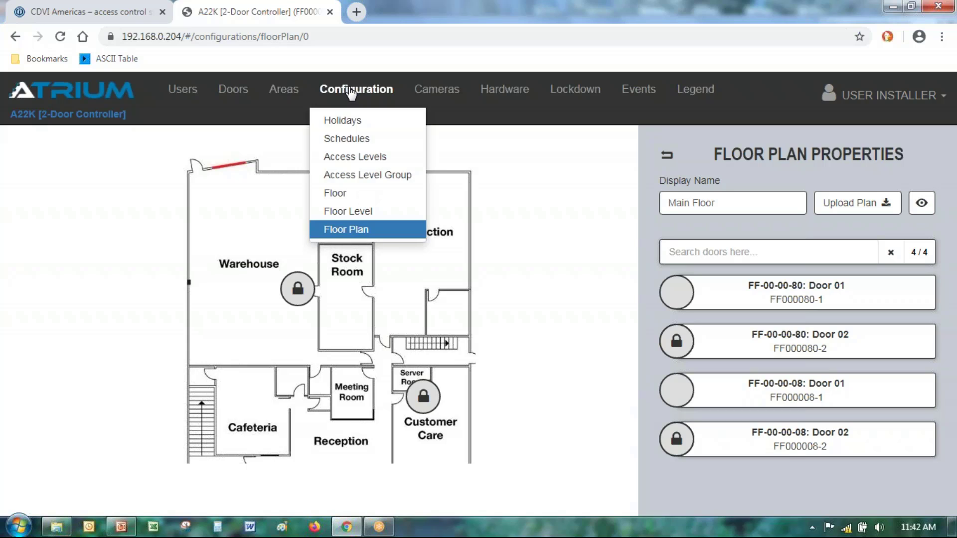
Open Main Floor in Floor Plan Manager from the Floor Plans list.
click(358, 230)
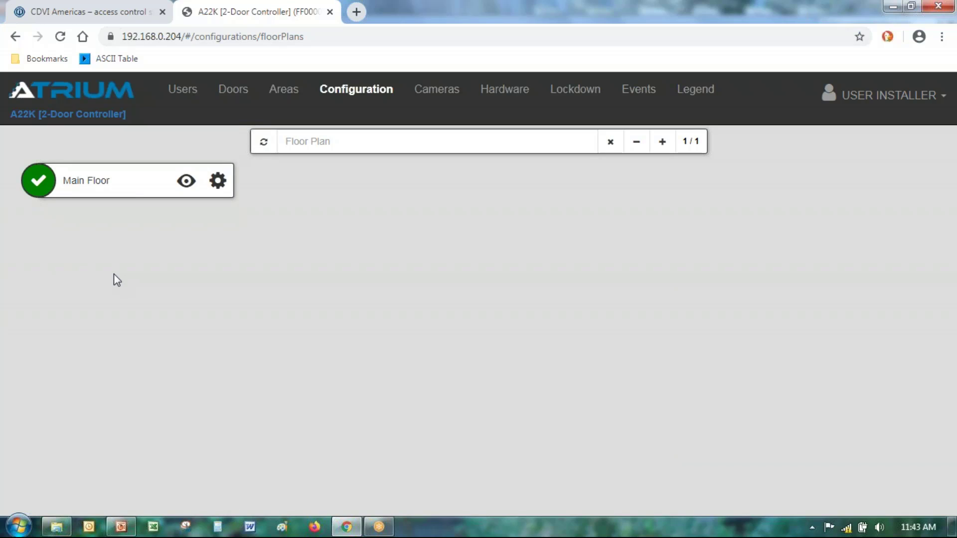
click(186, 182)
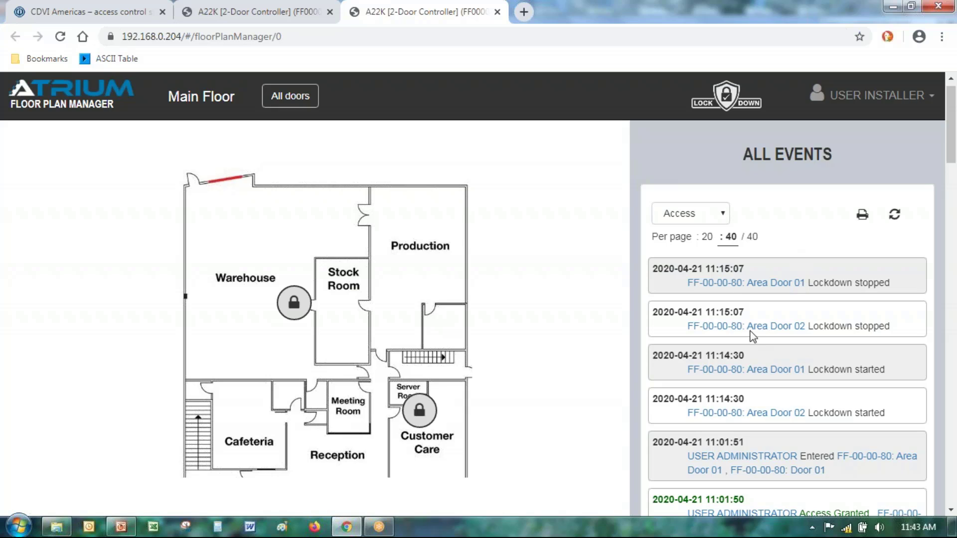
Keep the event filter on Access and bring up the Warehouse door's actions.
click(724, 216)
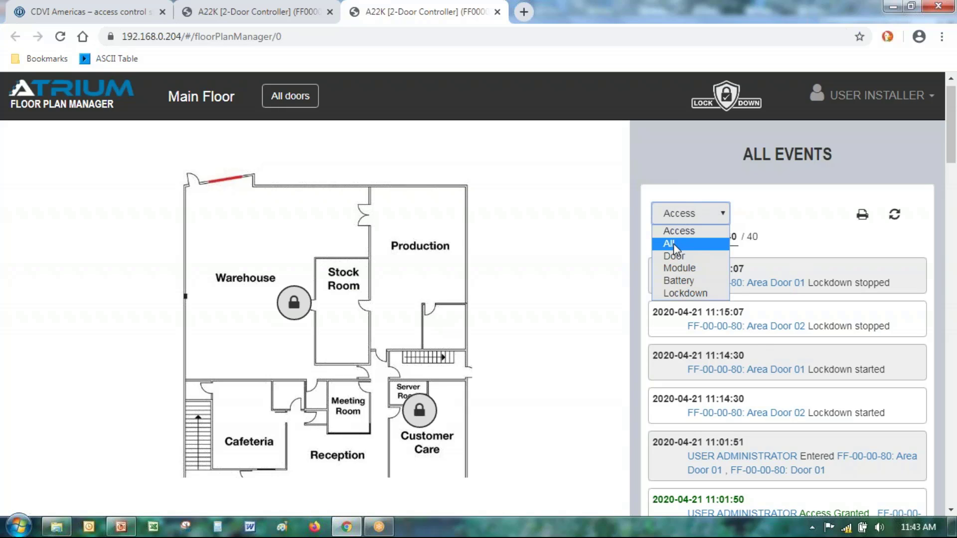
click(714, 231)
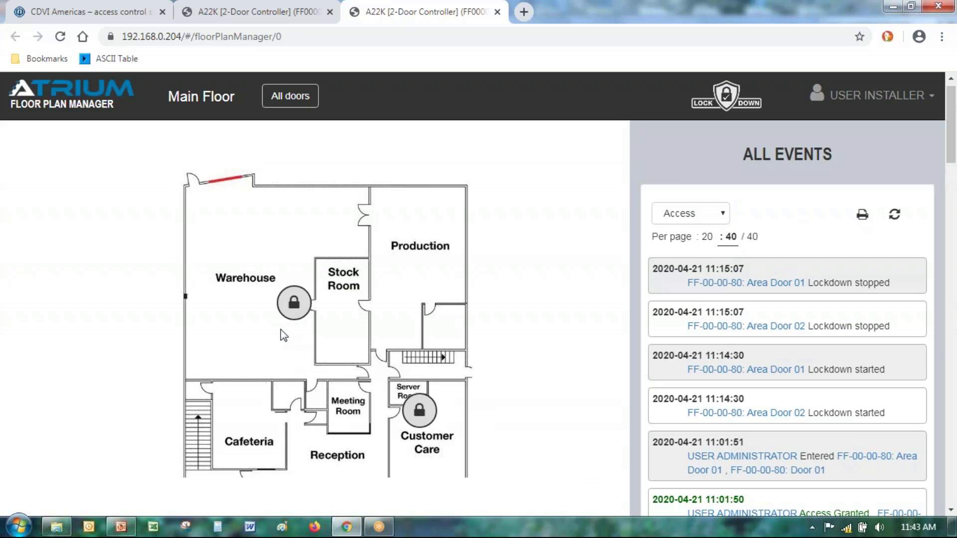
click(294, 305)
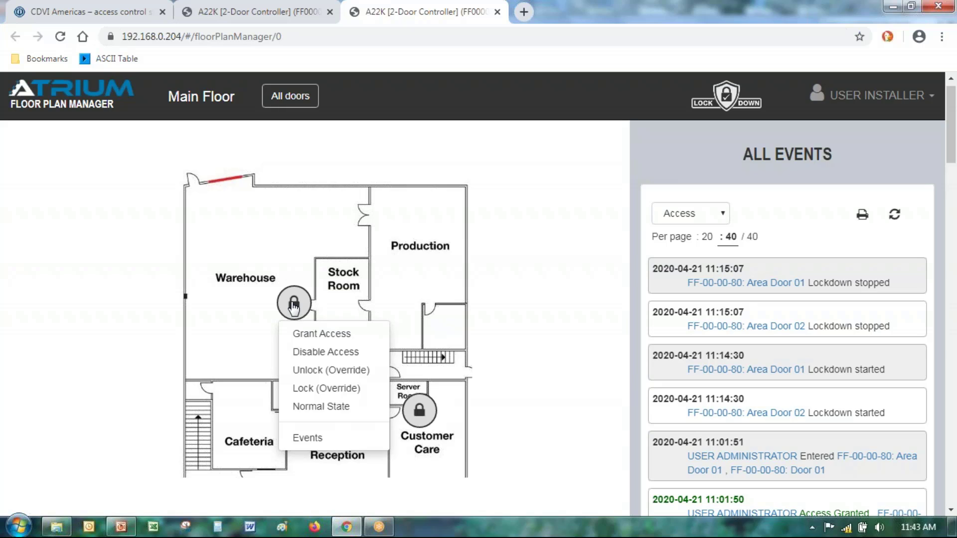
Grant momentary access twice through the Warehouse door, then once through the Customer Care door.
click(309, 333)
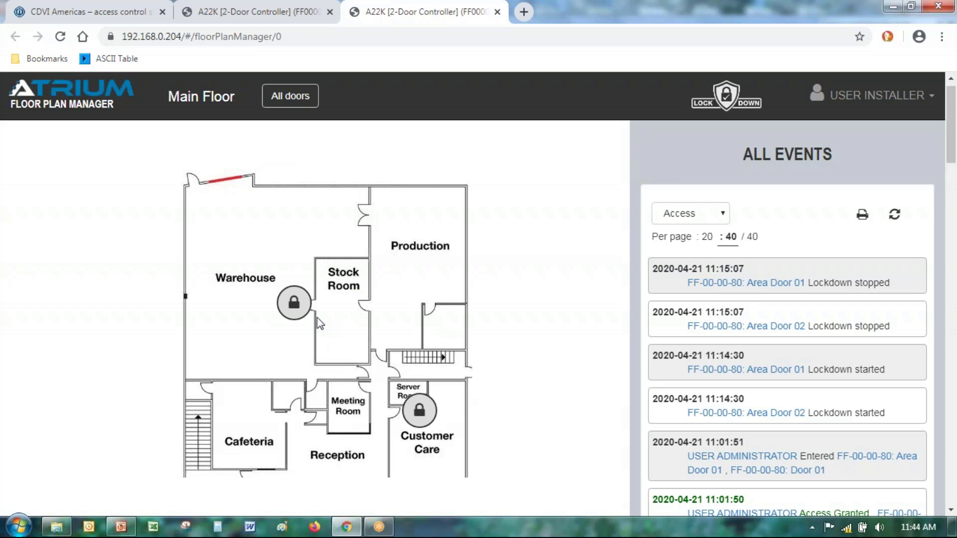
click(302, 310)
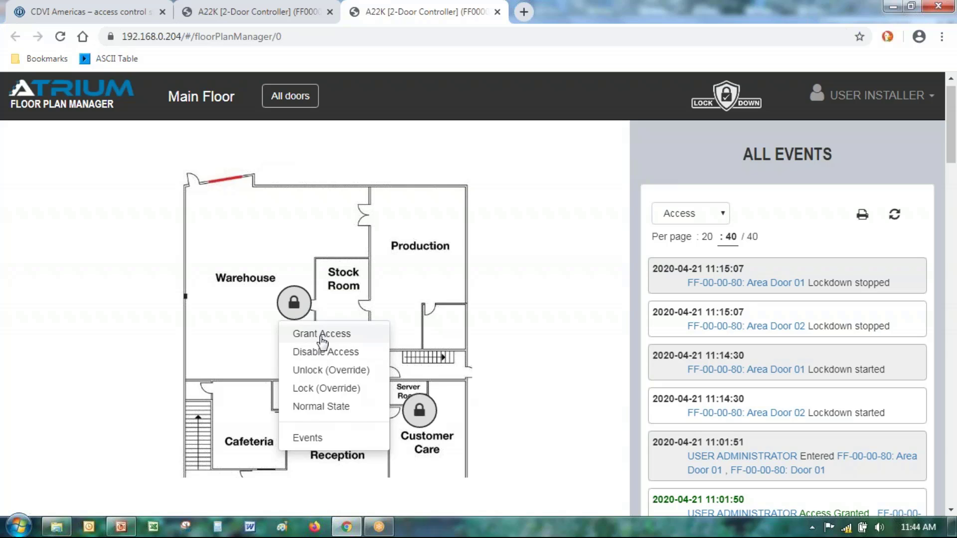
click(335, 369)
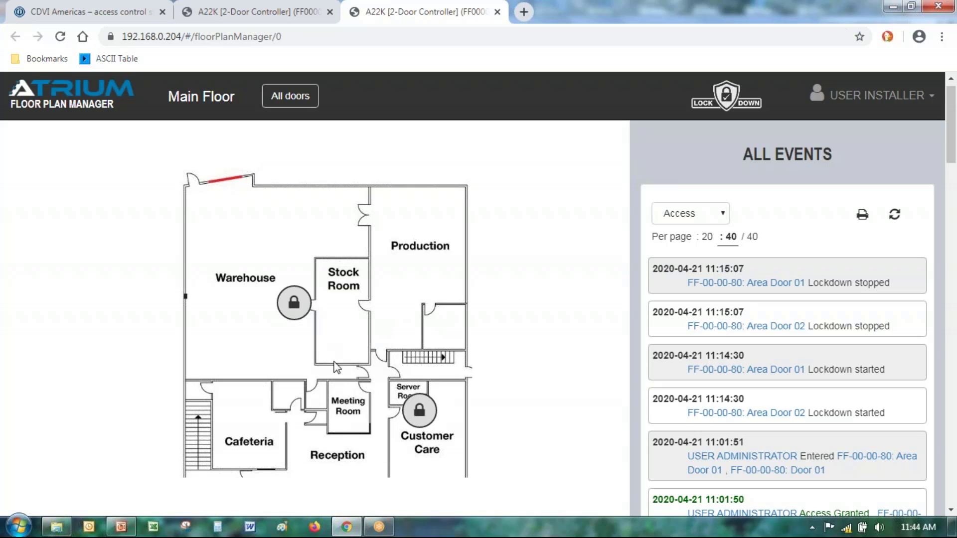
click(423, 418)
click(450, 279)
click(303, 300)
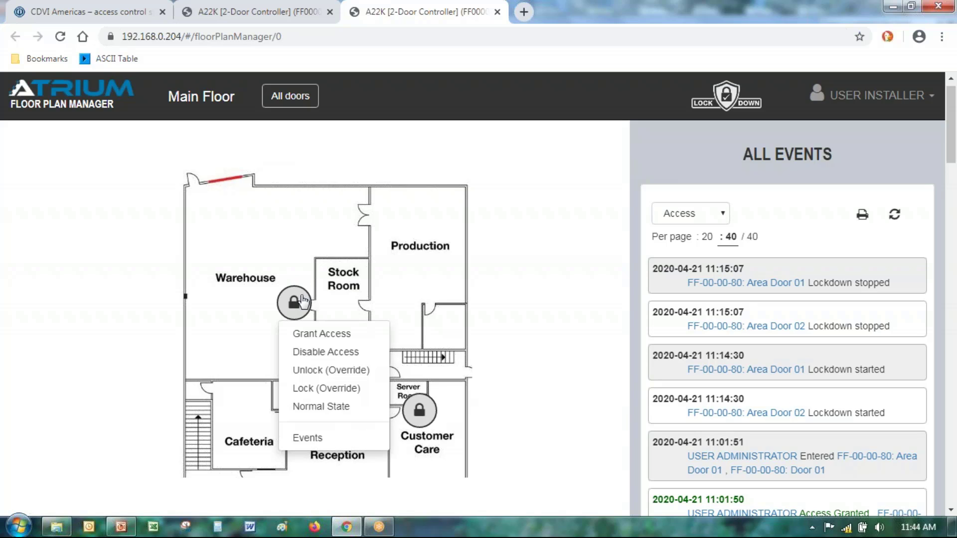
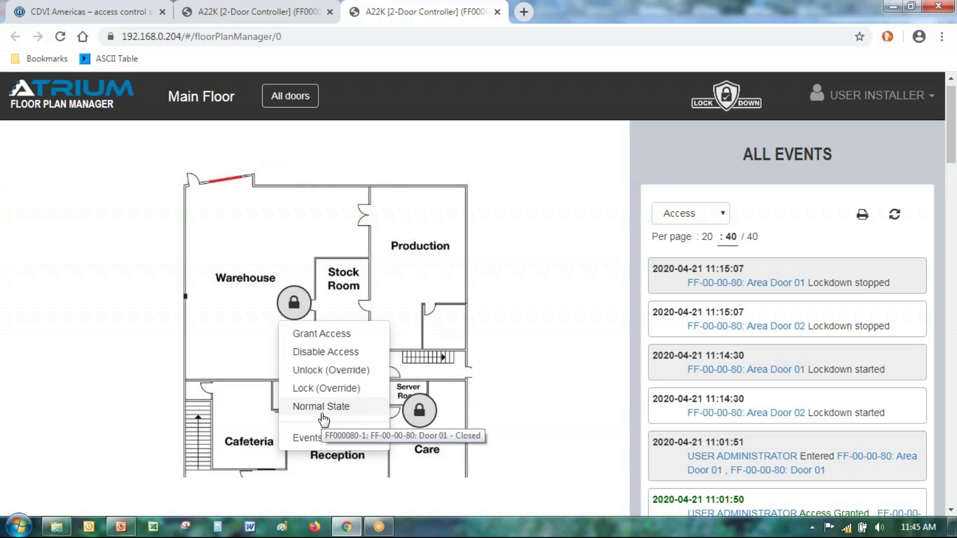
Apply Unlock (Override) to the Warehouse door, then return it to Normal State.
click(349, 372)
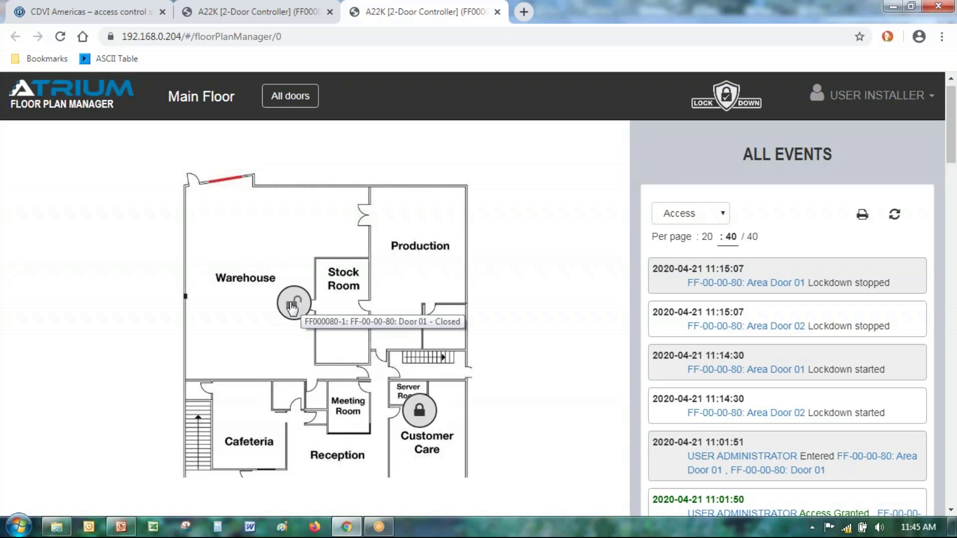
click(292, 311)
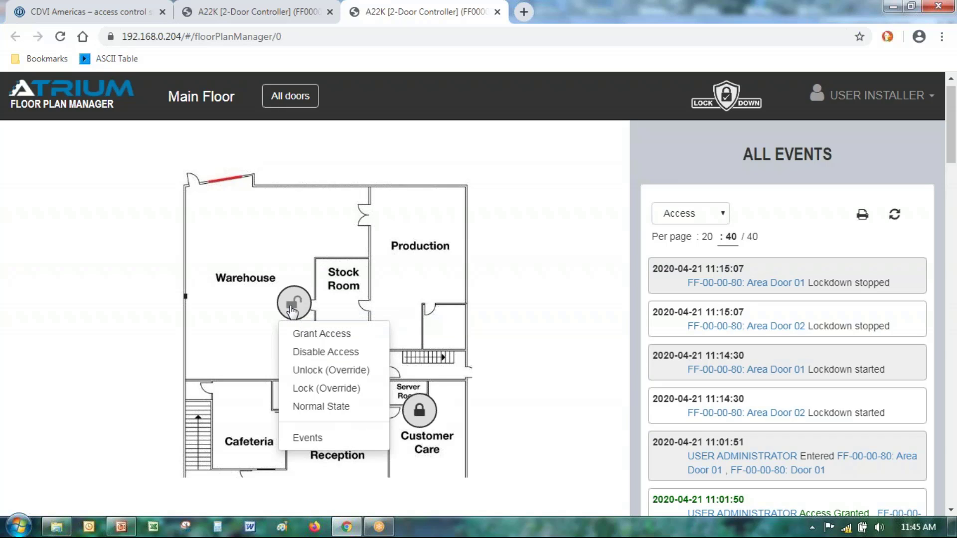
click(328, 407)
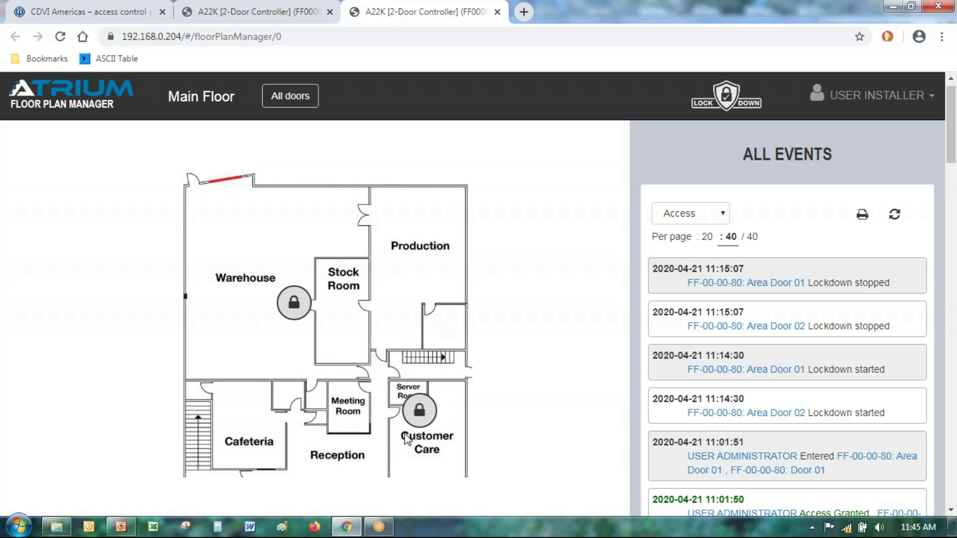
click(421, 419)
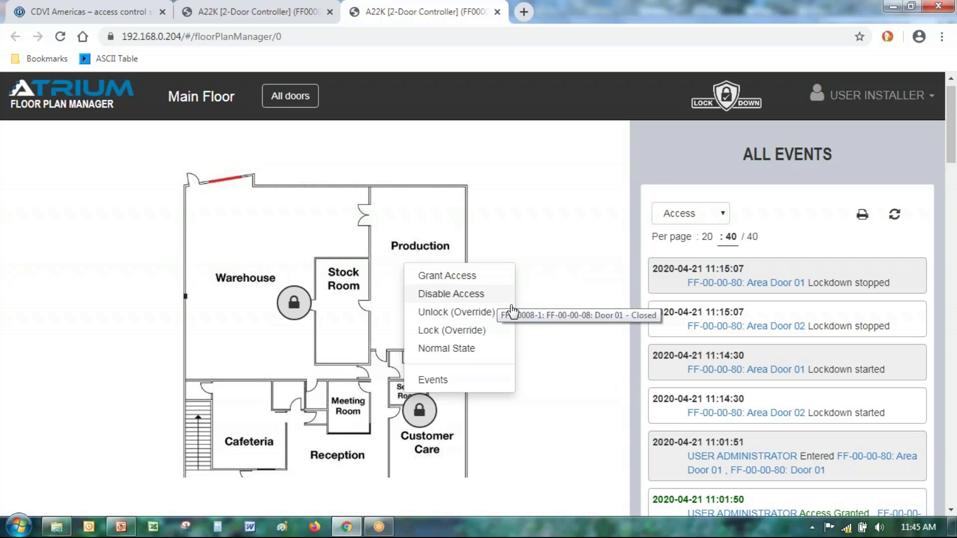
Dismiss the Customer Care door menu and show the All doors command list.
click(561, 374)
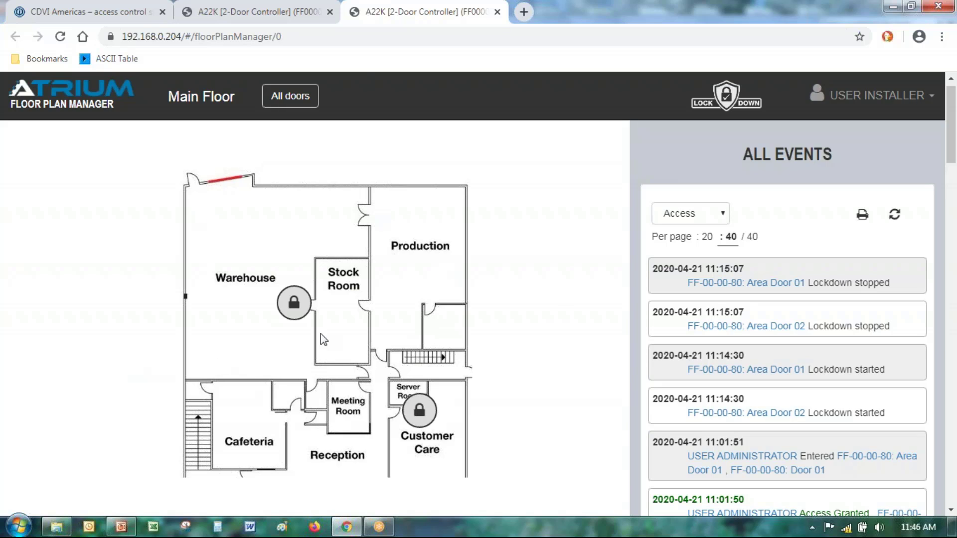
click(287, 103)
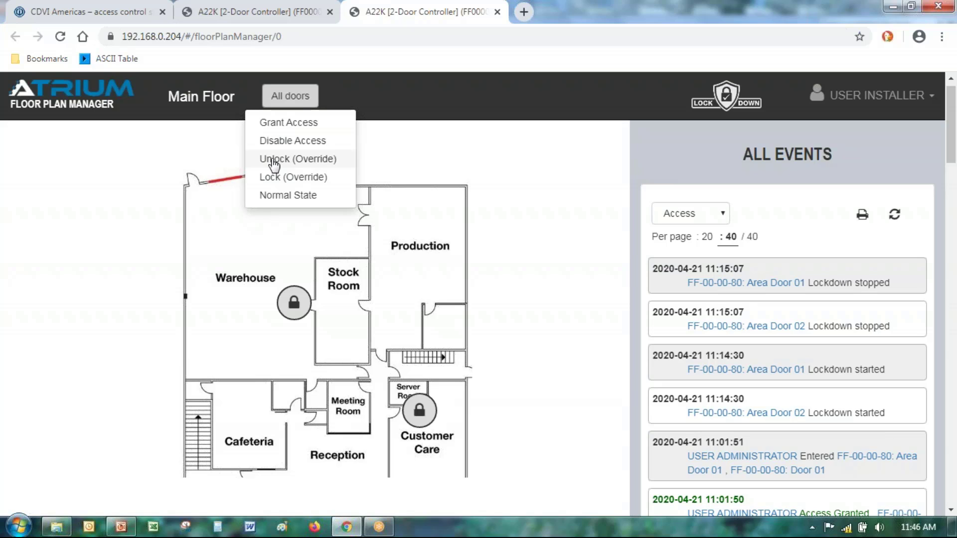
Apply Unlock (Override) to all doors, then set all doors back to Normal State.
click(274, 160)
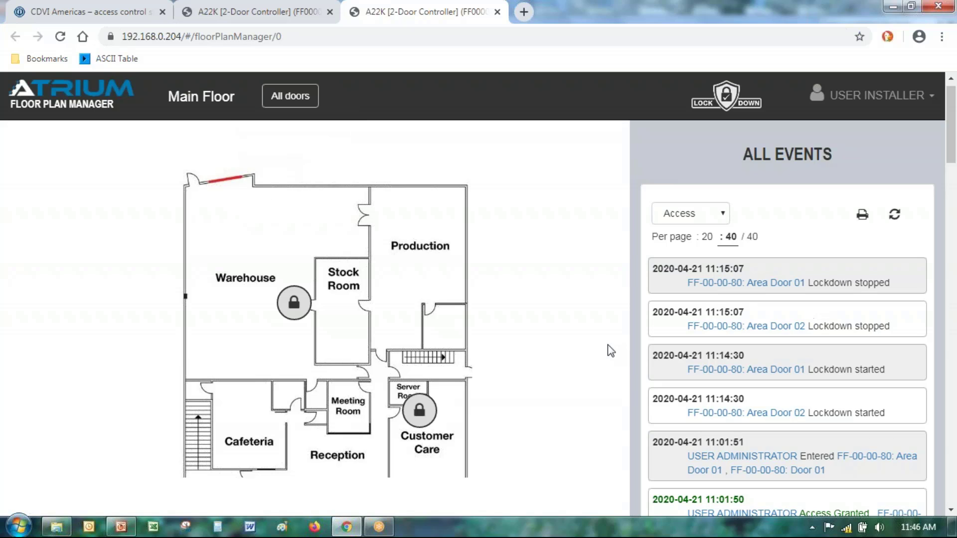
click(296, 99)
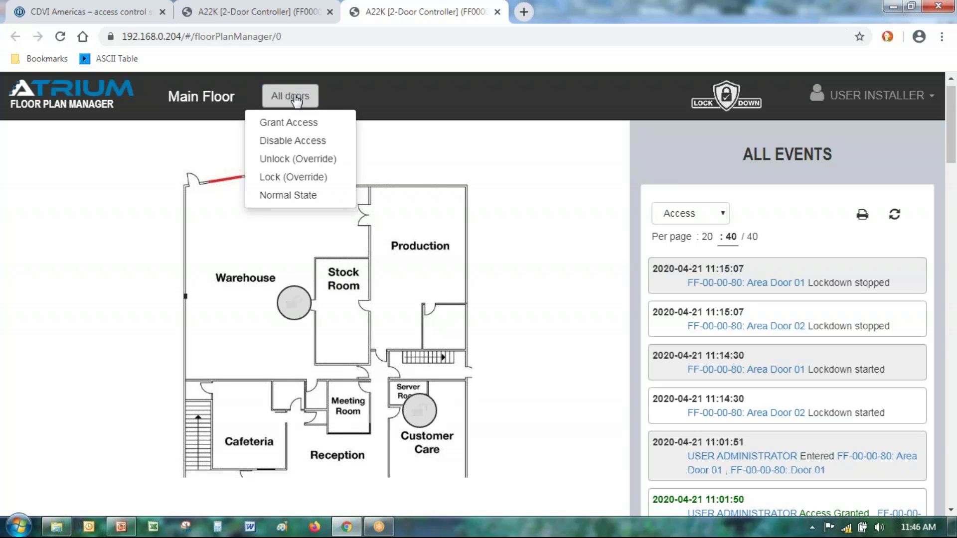
click(305, 196)
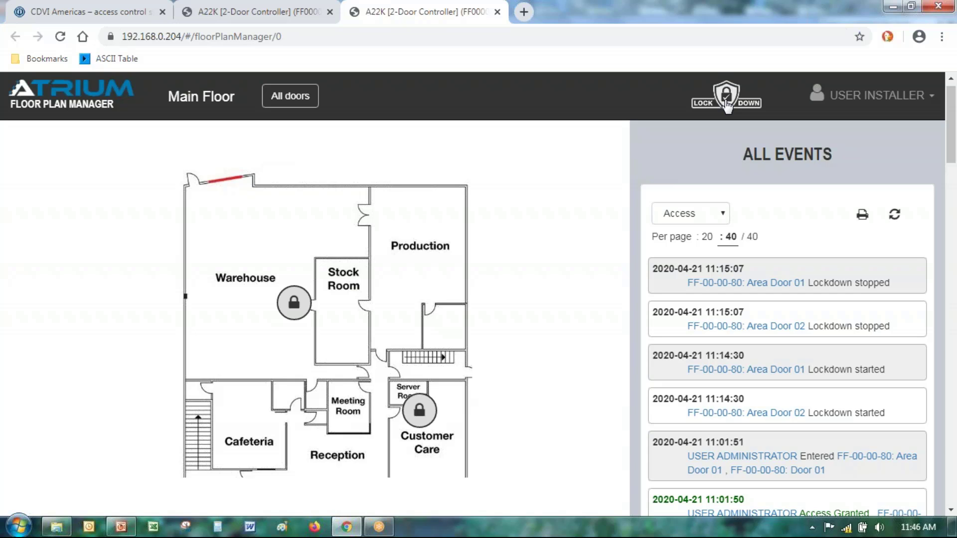
Start a building LOCKDOWN, confirming Yes in the Lockdown request dialog.
click(727, 100)
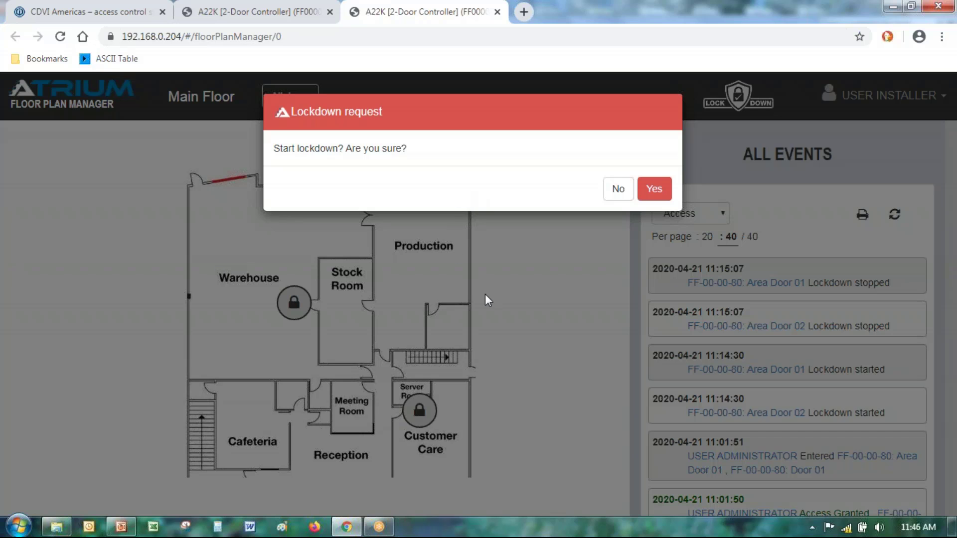
click(653, 190)
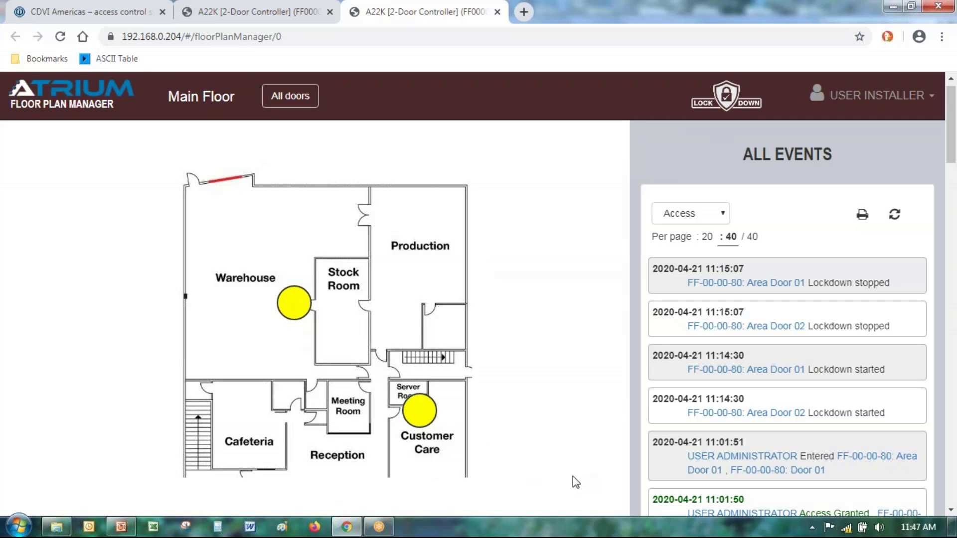
click(301, 308)
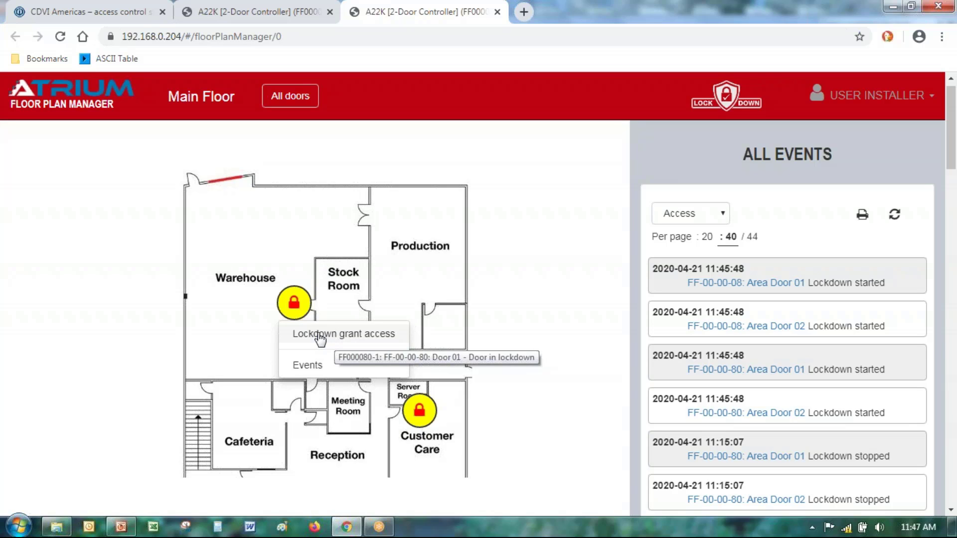
Grant lockdown access through the Warehouse door, then stop the lockdown, confirming with Yes.
click(325, 338)
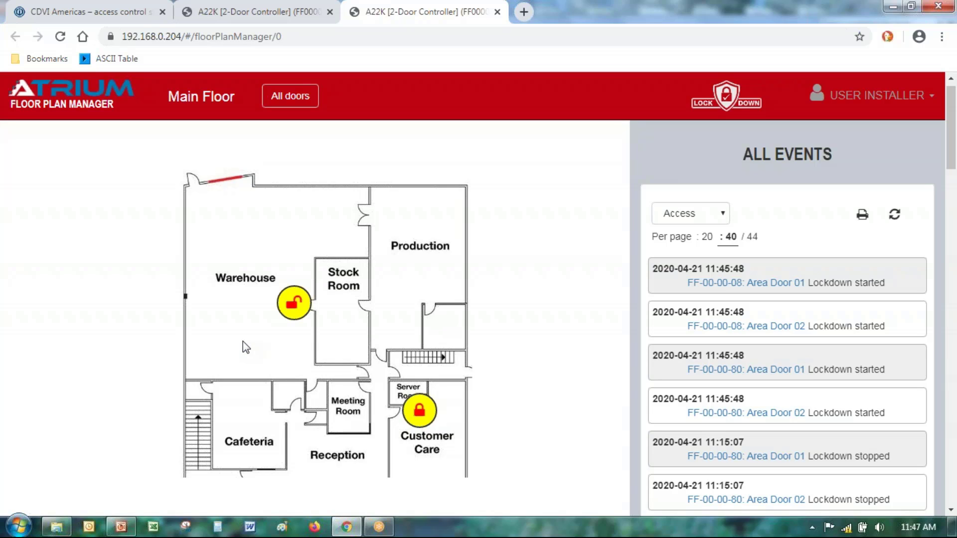
click(723, 103)
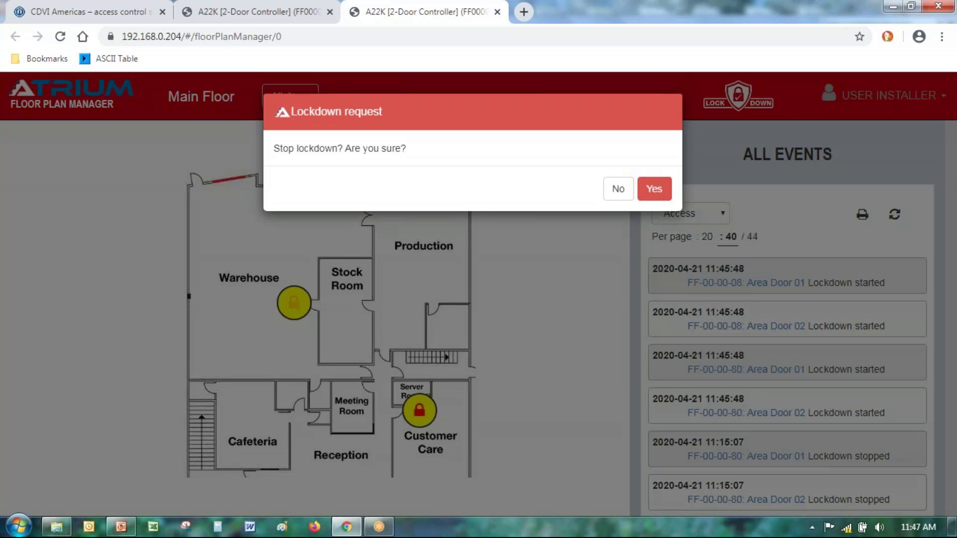
click(653, 190)
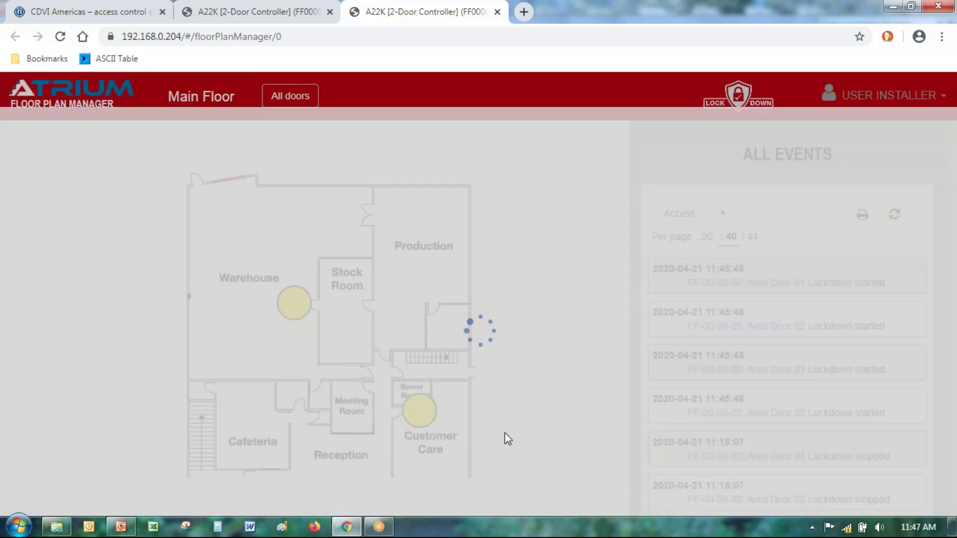